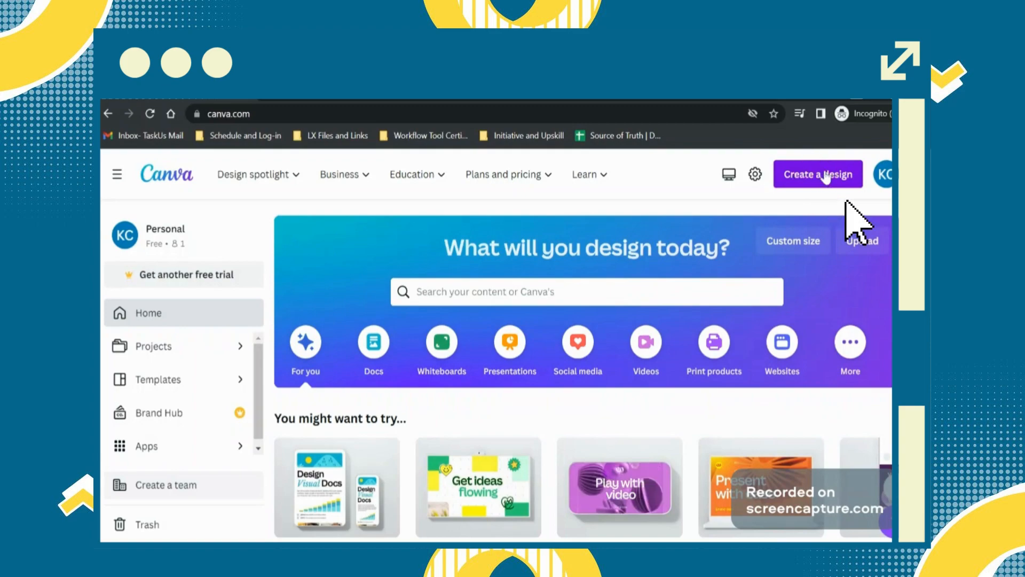
Step: Create a new blank 1920 × 1080 px video design and select its first page
{"action": "left_click", "coordinate": [815, 174]}
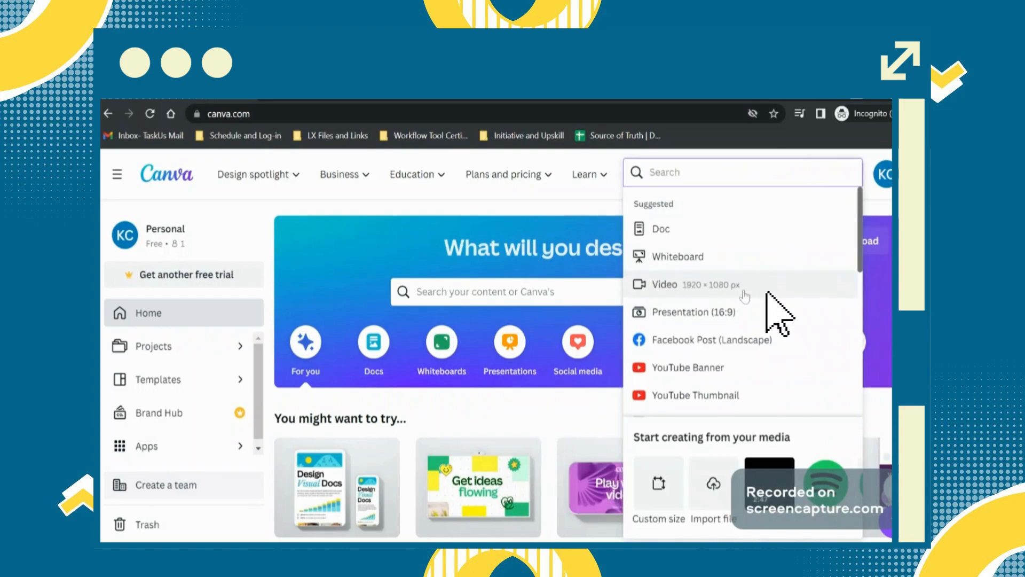
{"action": "left_click", "coordinate": [755, 293]}
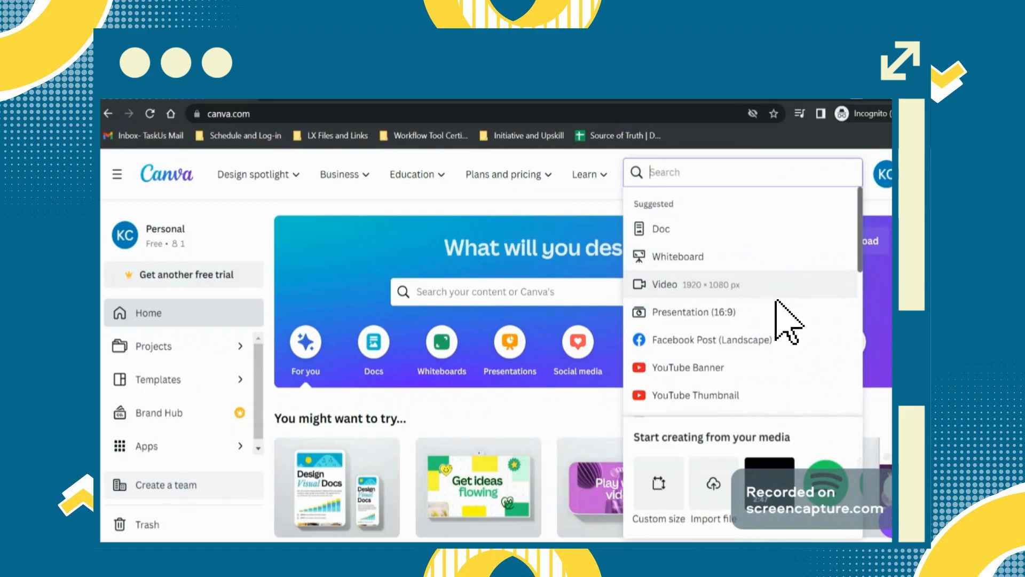
{"action": "left_click", "coordinate": [754, 290]}
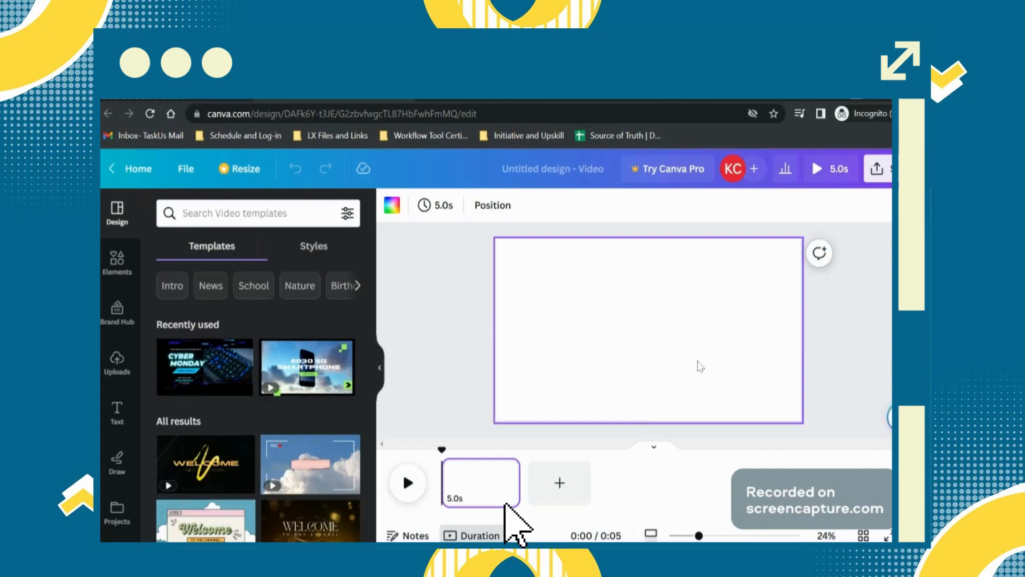
{"action": "left_click", "coordinate": [487, 485]}
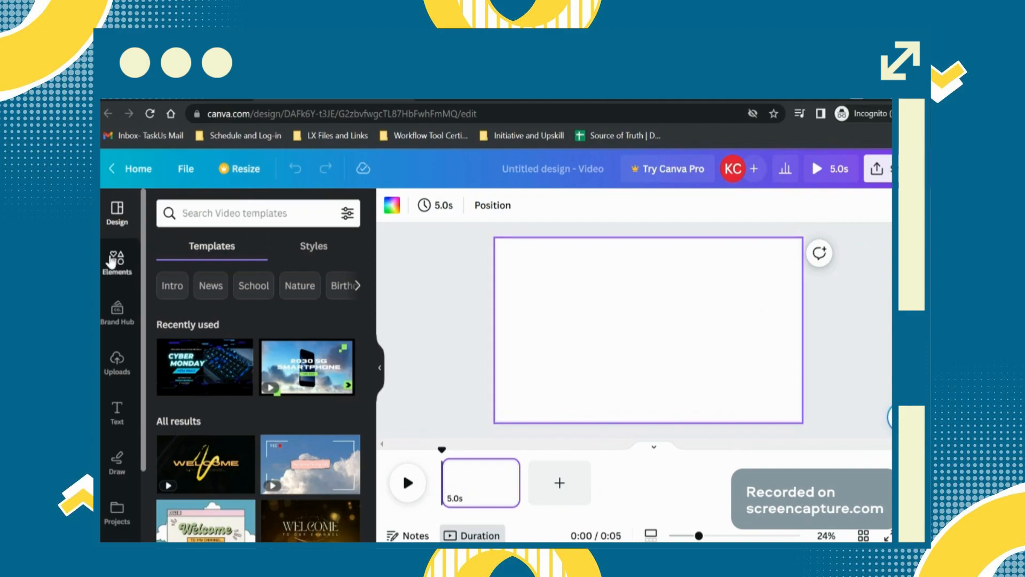
Step: Search the elements library for "character" and show all matching graphics
{"action": "left_click", "coordinate": [131, 273]}
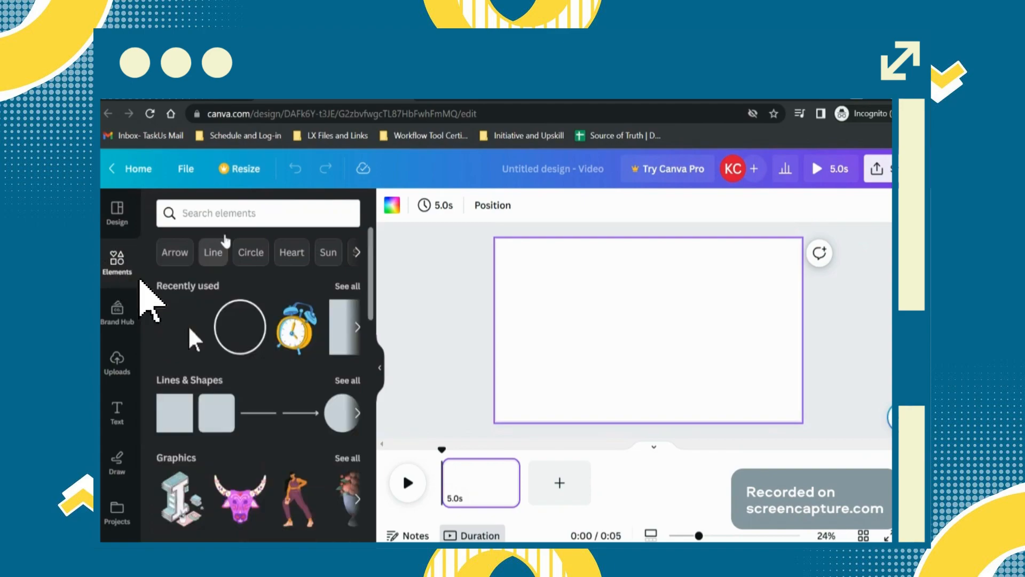
{"action": "left_click", "coordinate": [224, 213]}
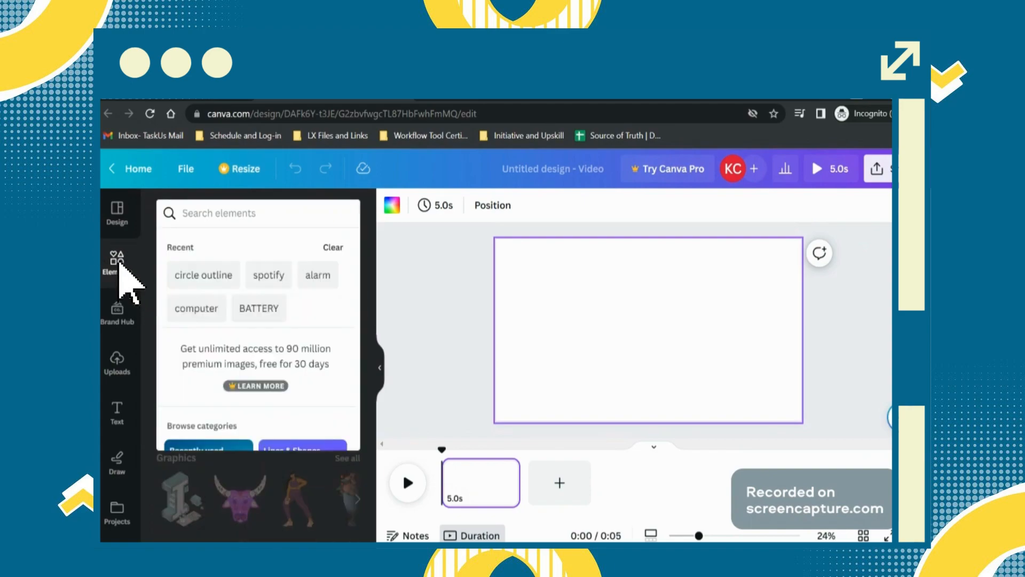
{"action": "type", "text": "character"}
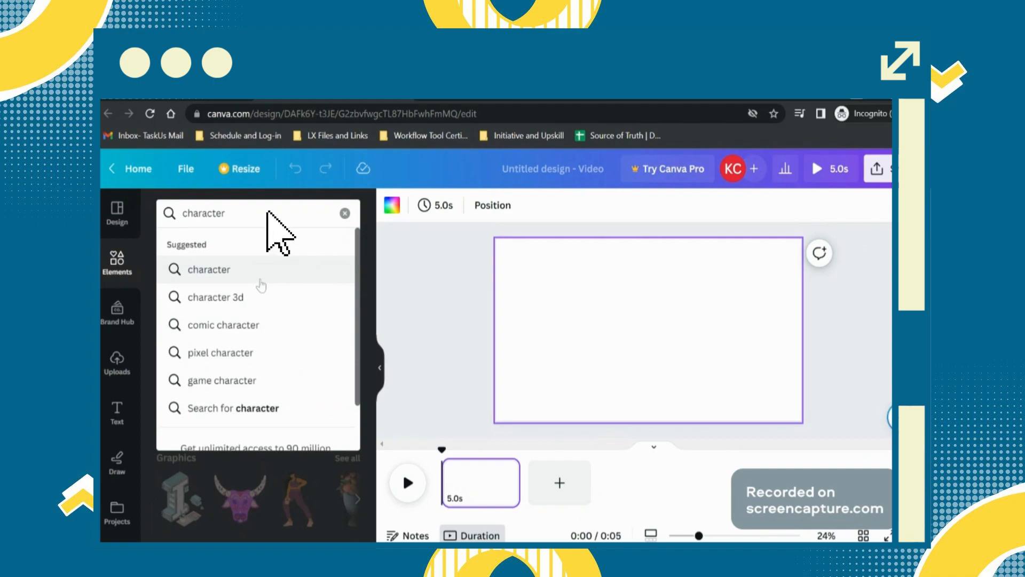
{"action": "key", "text": "Return"}
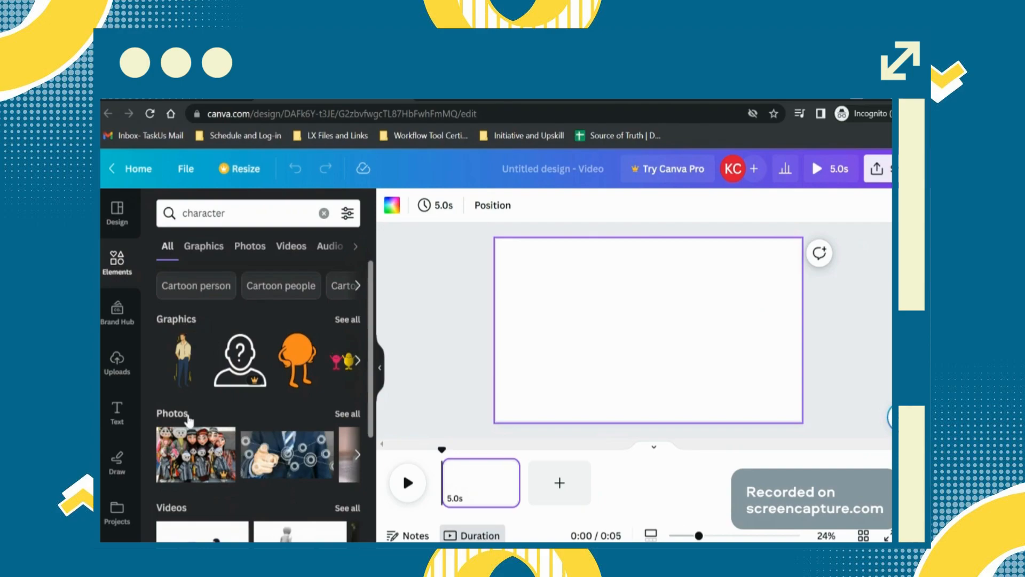
{"action": "left_click", "coordinate": [343, 320]}
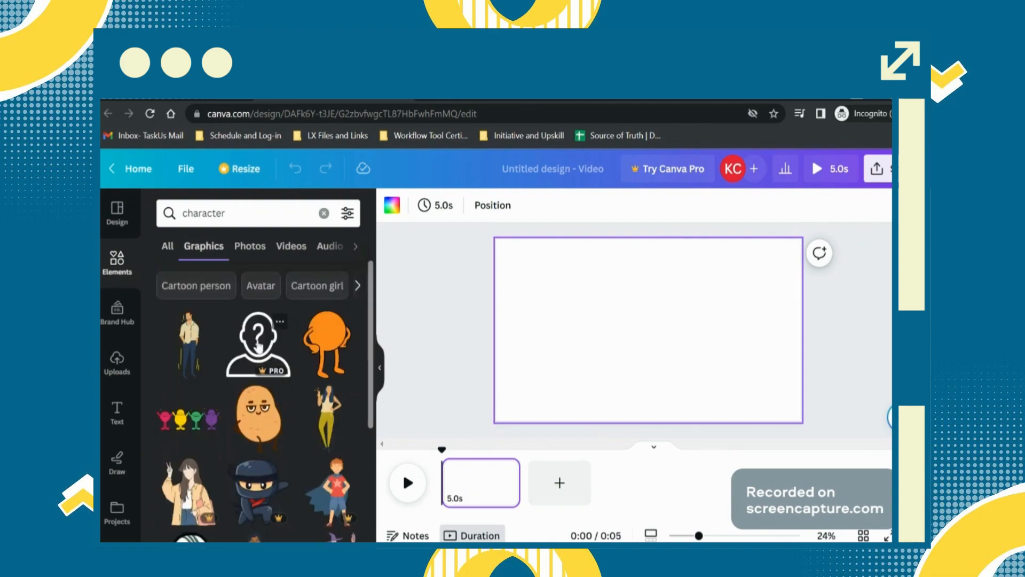
Step: Insert the graphic of the man in a blue jacket holding a pen and an orange book
{"action": "mouse_move", "coordinate": [269, 379]}
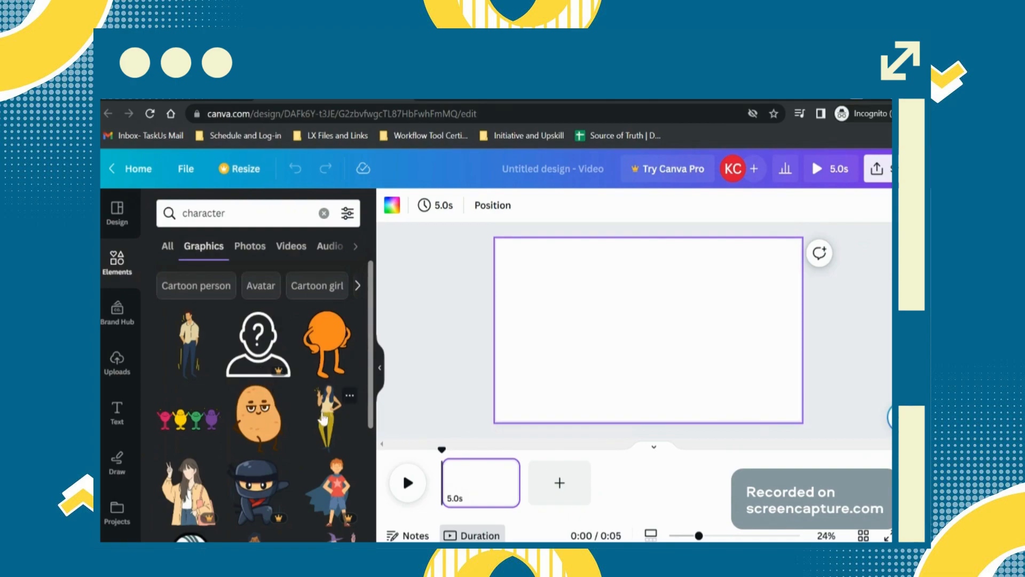
{"action": "scroll", "coordinate": [322, 419], "scroll_direction": "down", "scroll_amount": 10}
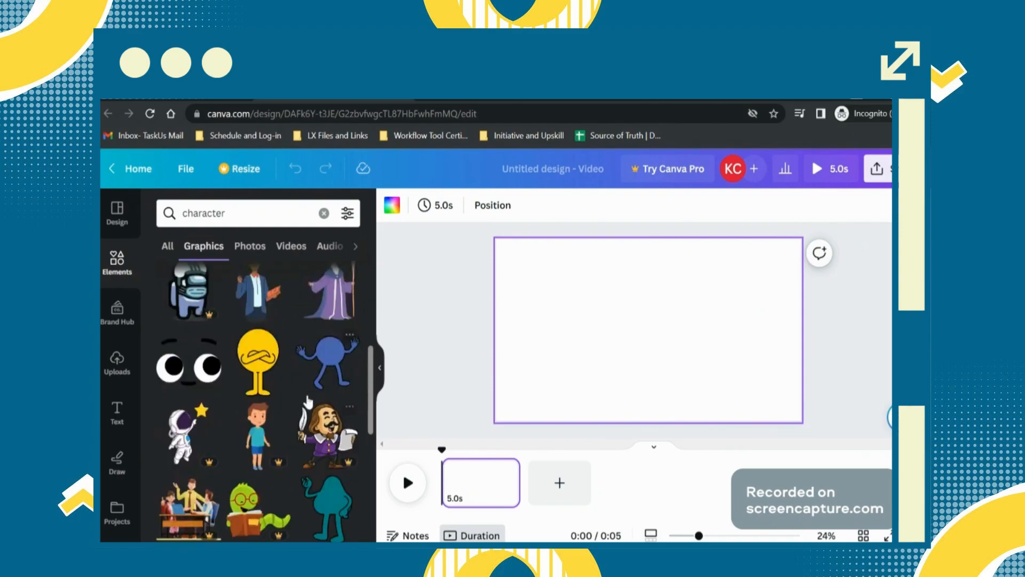
{"action": "left_click", "coordinate": [259, 309]}
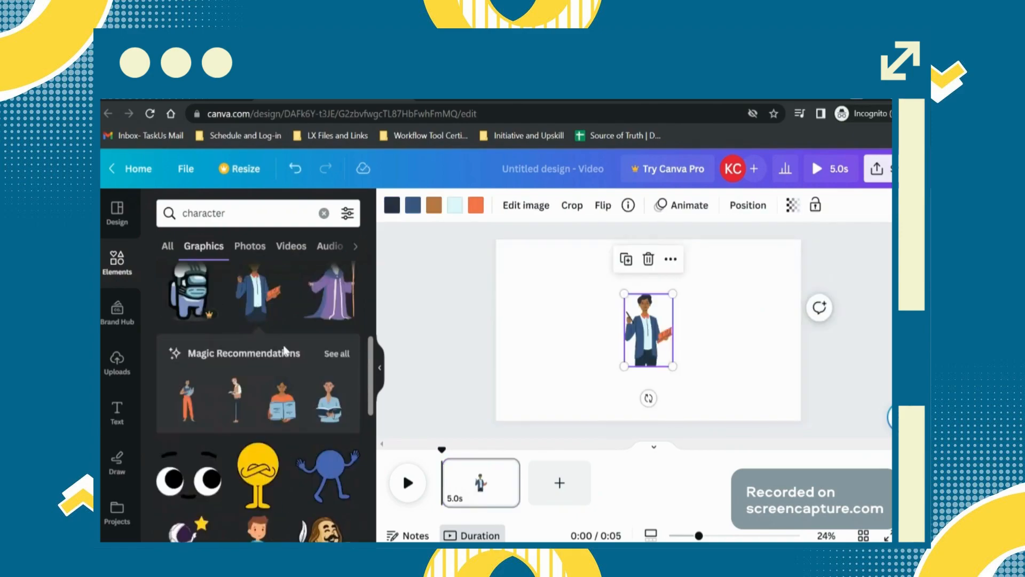
{"action": "scroll", "coordinate": [284, 350], "scroll_direction": "up", "scroll_amount": 2}
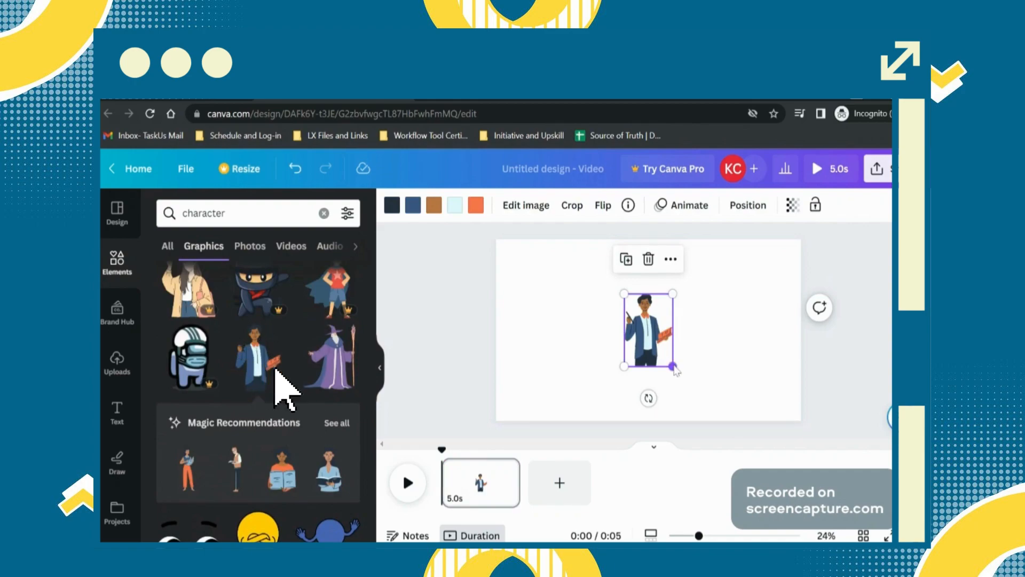
Step: Enlarge the man graphic and place it on the left side of the page, with its lower part beyond the bottom edge
{"action": "left_click_drag", "start_coordinate": [674, 367], "coordinate": [727, 463]}
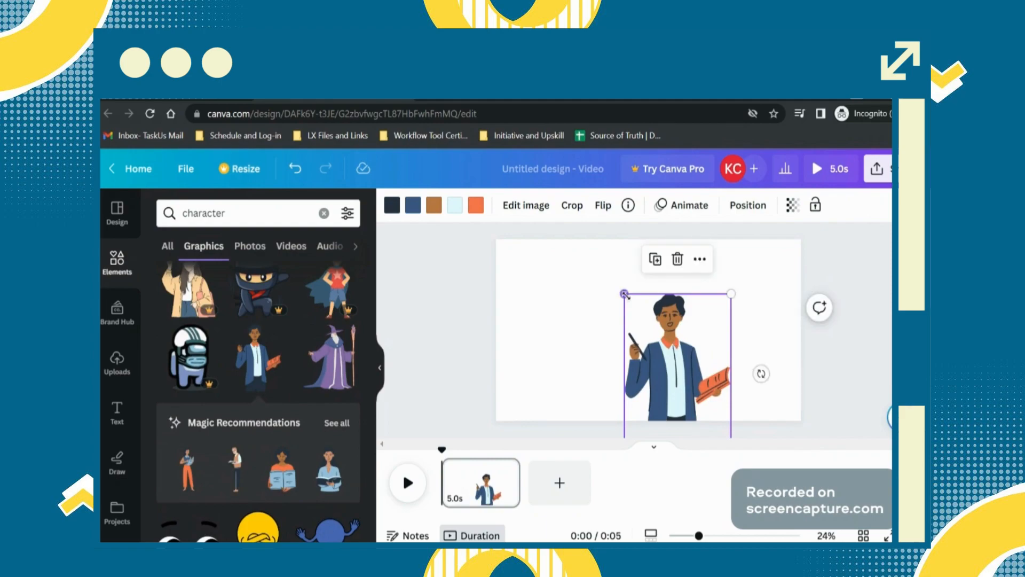
{"action": "left_click_drag", "start_coordinate": [657, 329], "coordinate": [541, 324]}
{"action": "left_click_drag", "start_coordinate": [613, 292], "coordinate": [617, 282]}
{"action": "left_click_drag", "start_coordinate": [579, 334], "coordinate": [586, 340]}
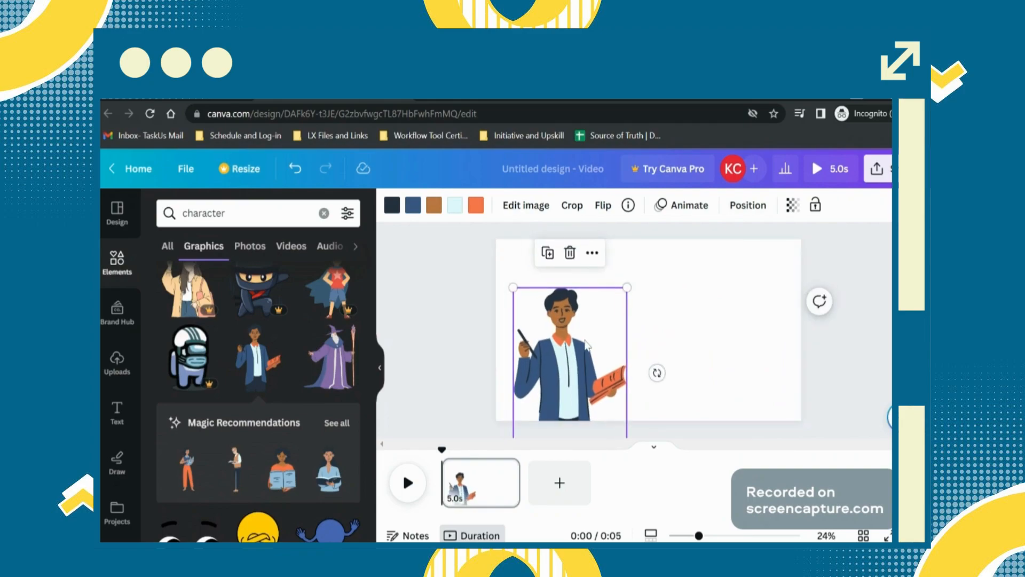
Step: Add a heading reading "Welcome to How To Solve" and place it along the top of the page above the character
{"action": "left_click", "coordinate": [119, 410]}
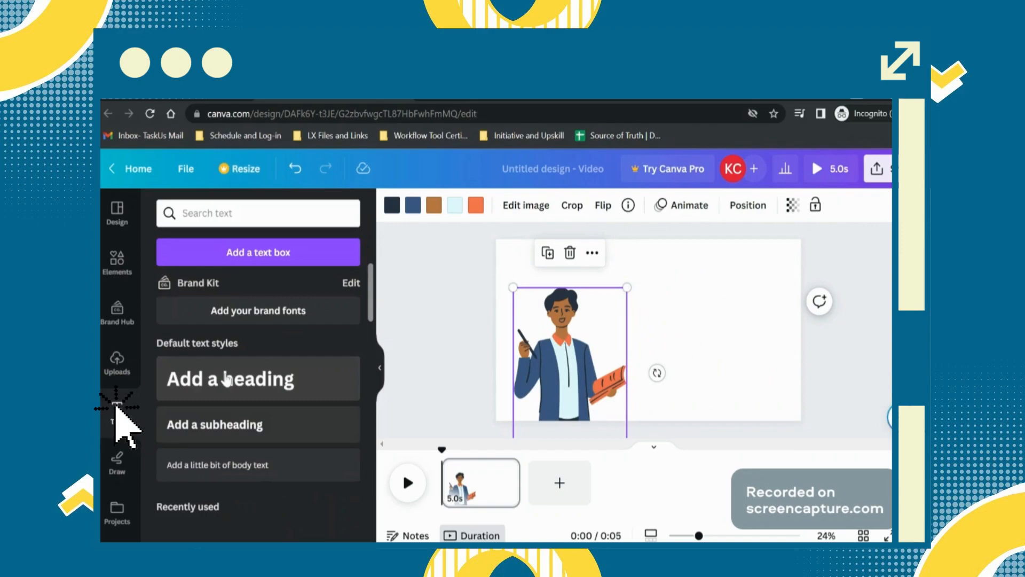
{"action": "left_click", "coordinate": [265, 380]}
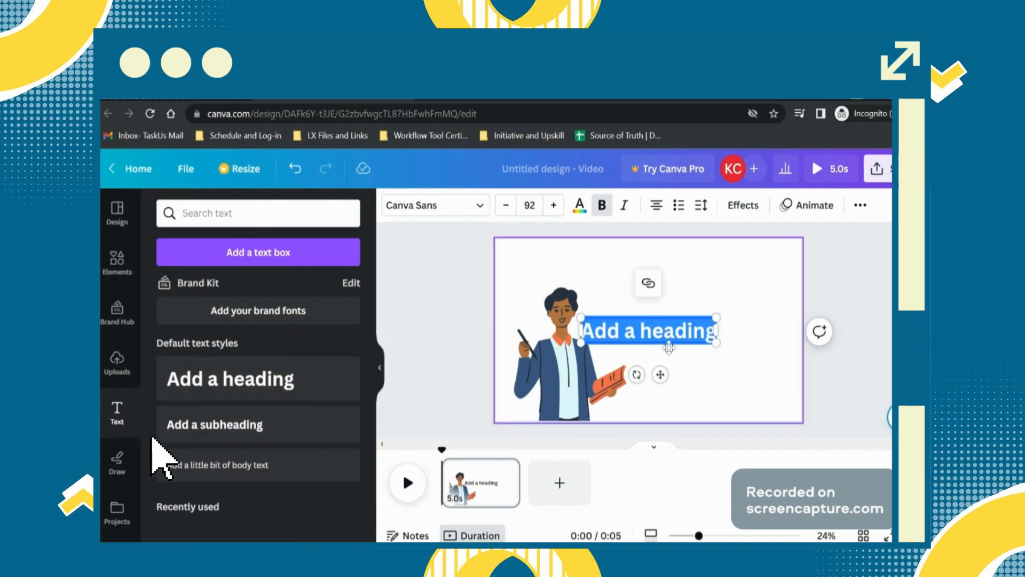
{"action": "type", "text": "We"}
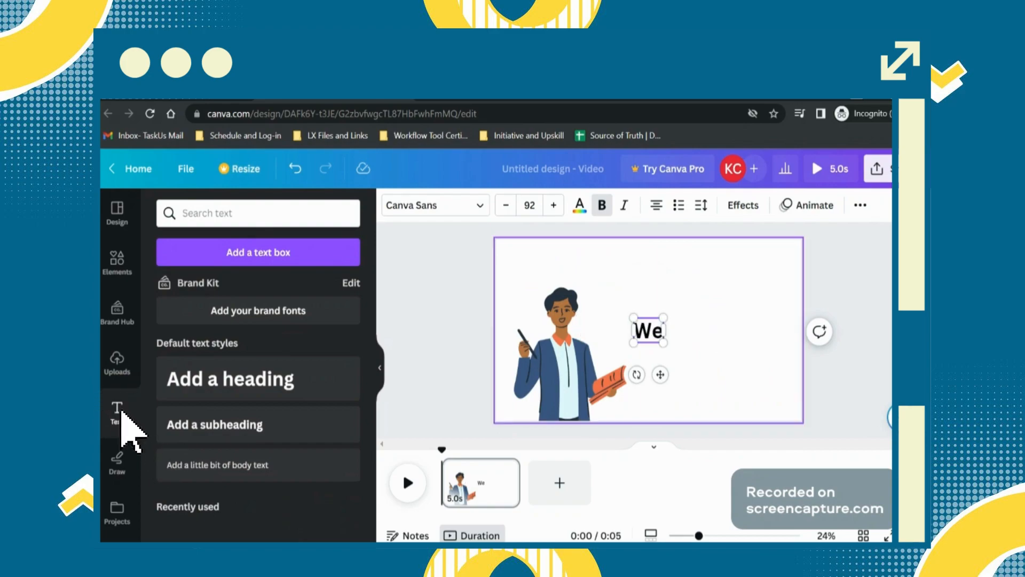
{"action": "type", "text": "lcome to How To Solve"}
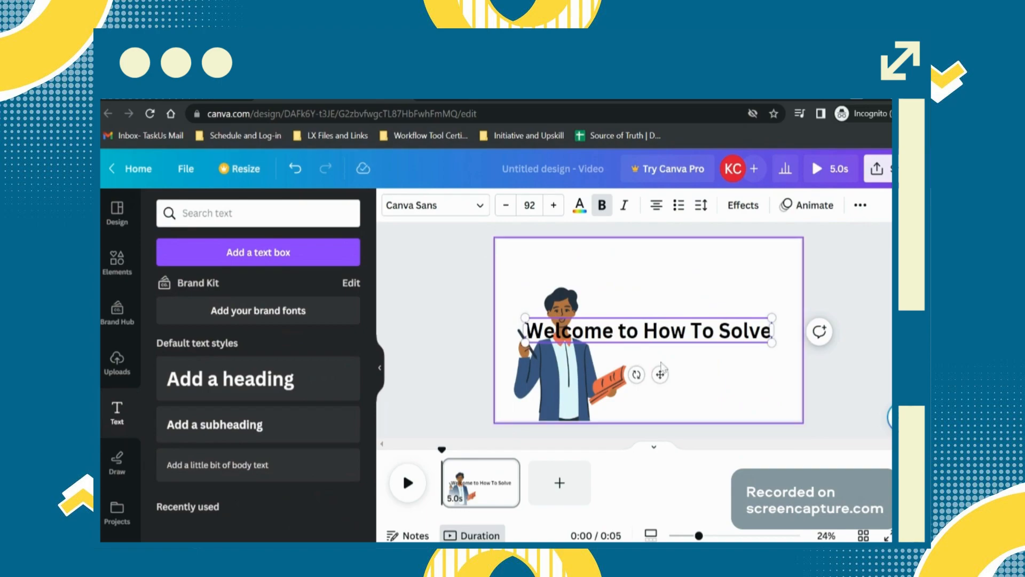
{"action": "left_click_drag", "start_coordinate": [660, 372], "coordinate": [665, 307]}
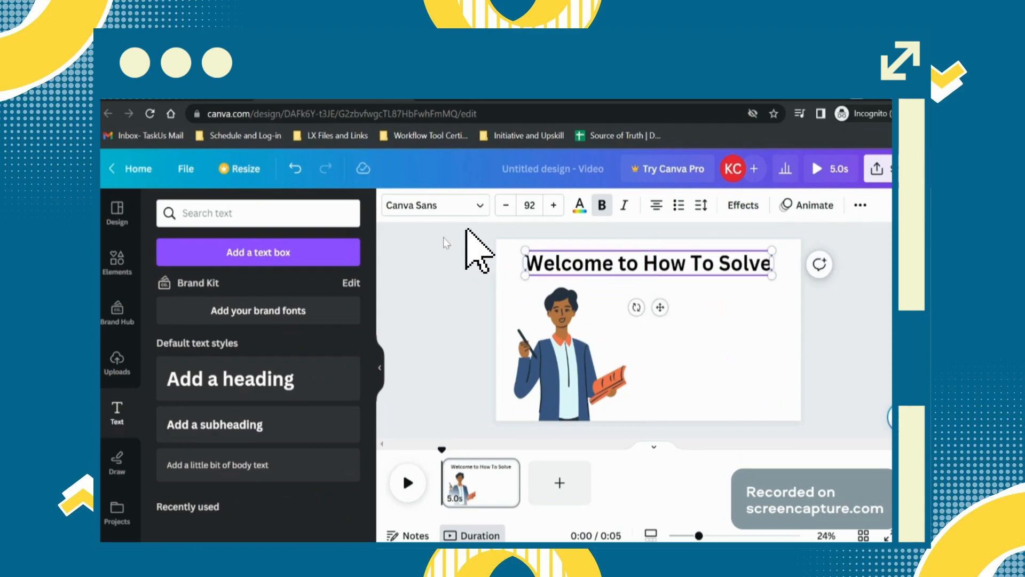
Step: Apply the Hollow text effect to the heading
{"action": "left_click", "coordinate": [443, 207]}
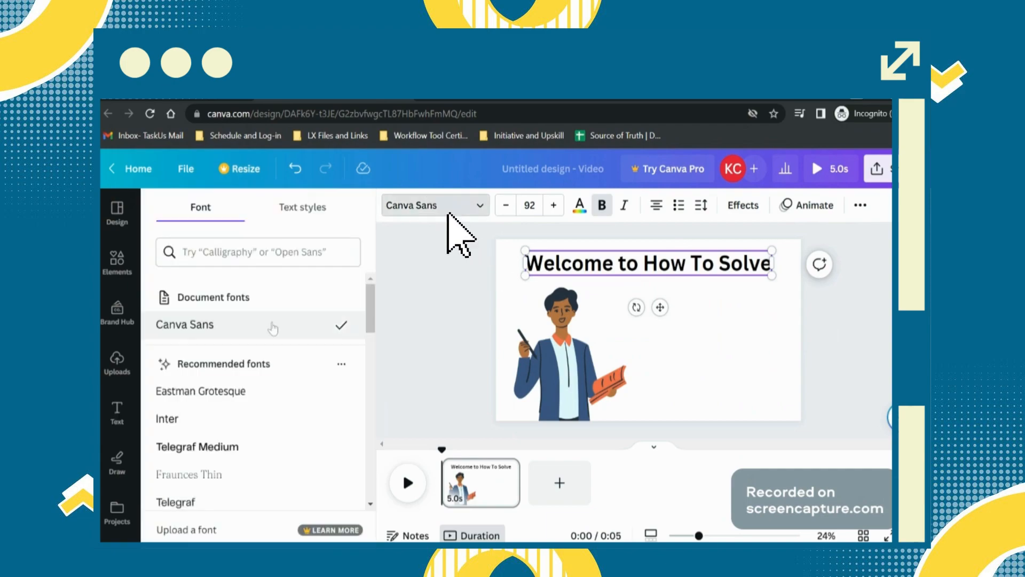
{"action": "left_click", "coordinate": [744, 206]}
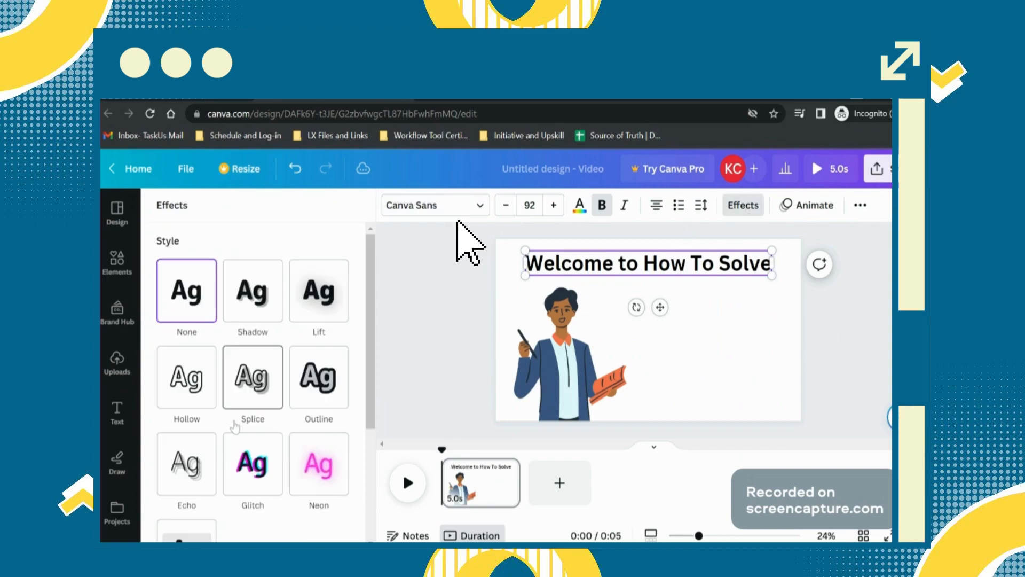
{"action": "left_click", "coordinate": [187, 377]}
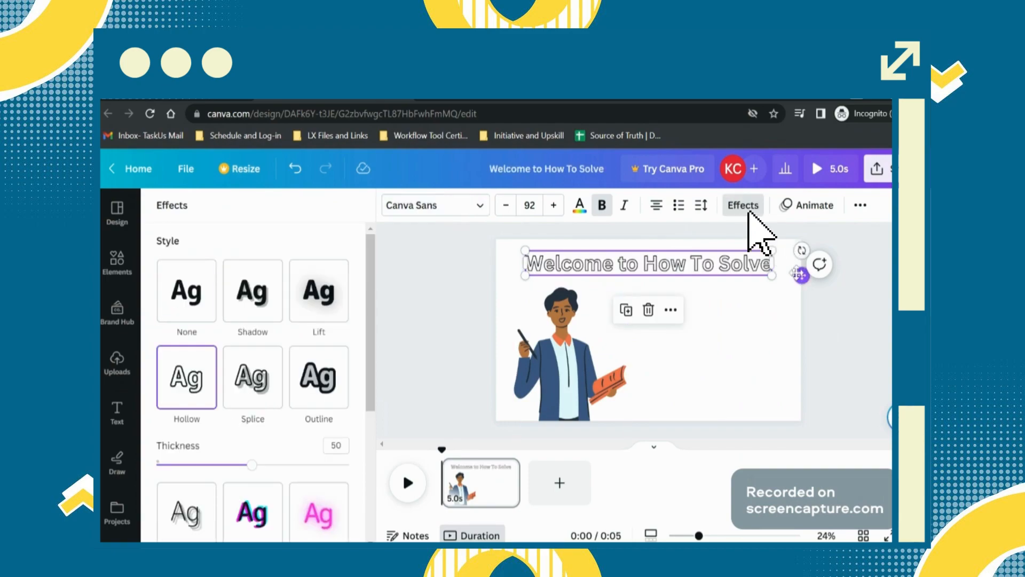
Step: Enlarge the heading to font size 101 and add an exclamation mark after "Solve"
{"action": "left_click_drag", "start_coordinate": [772, 275], "coordinate": [731, 272]}
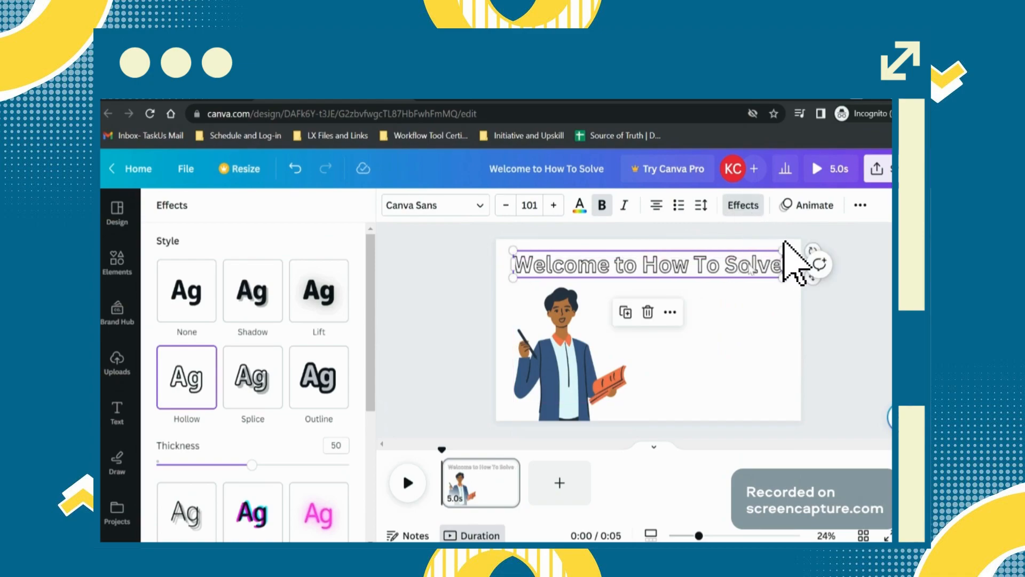
{"action": "double_click", "coordinate": [749, 265]}
{"action": "left_click", "coordinate": [749, 264]}
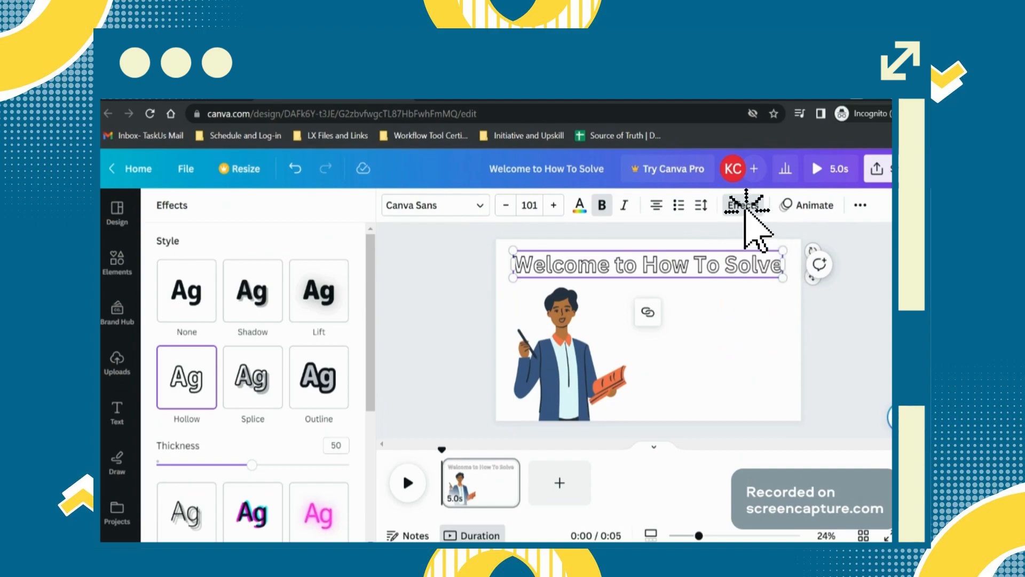
{"action": "type", "text": "!"}
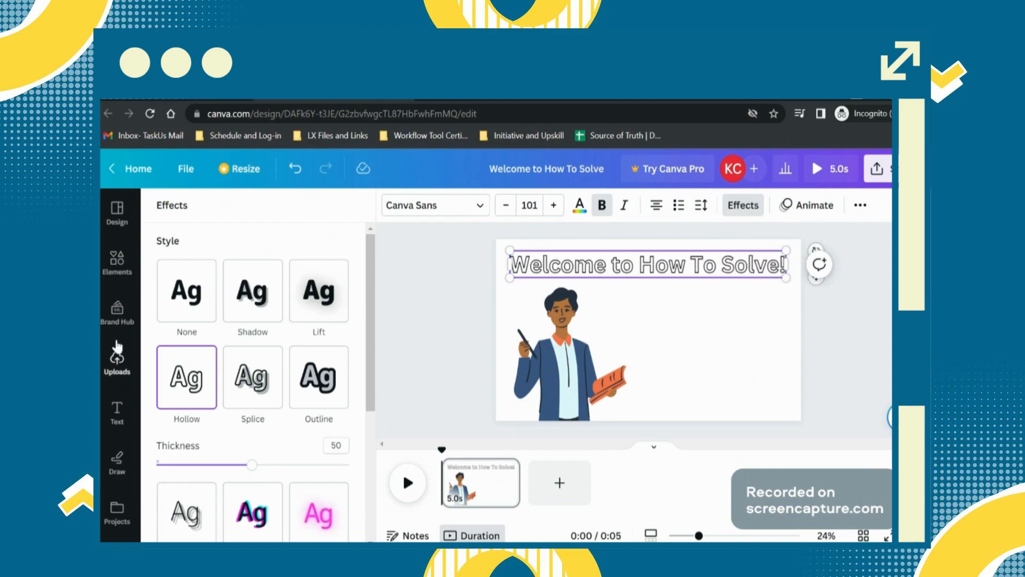
Step: Add a subheading reading "Let's get started with your first video!" below the heading, beside the character
{"action": "left_click", "coordinate": [117, 261]}
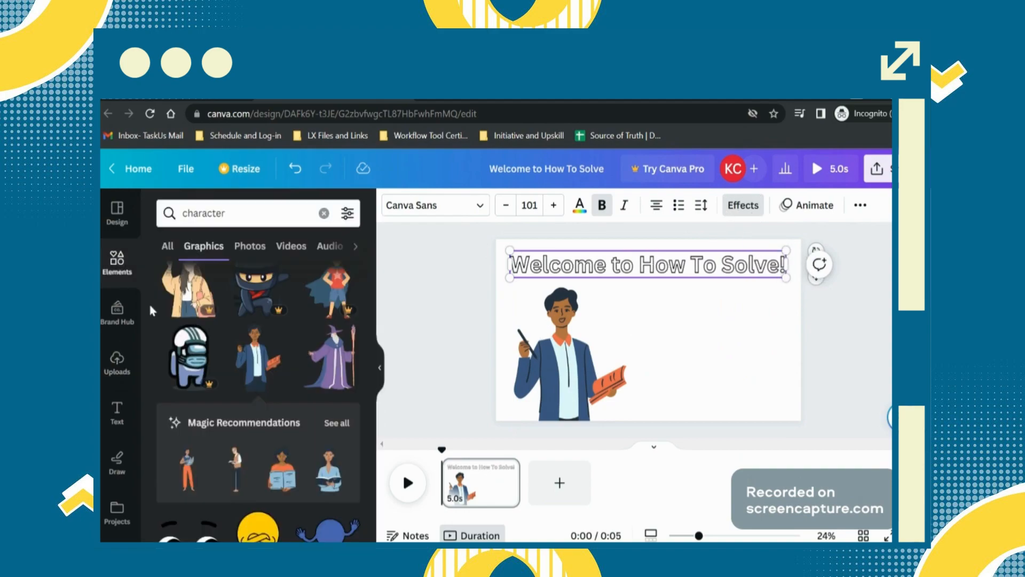
{"action": "left_click", "coordinate": [134, 413]}
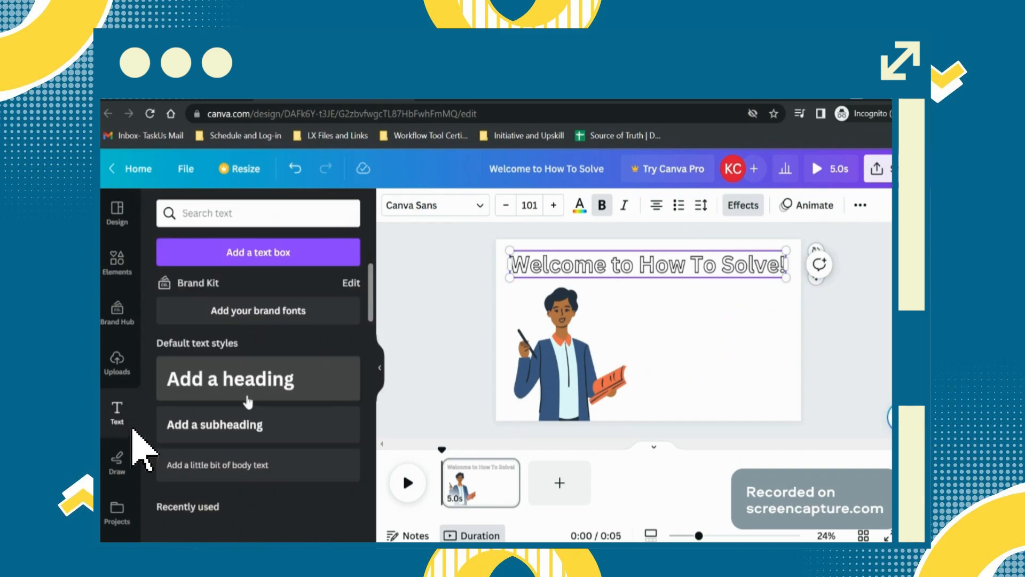
{"action": "left_click", "coordinate": [162, 430]}
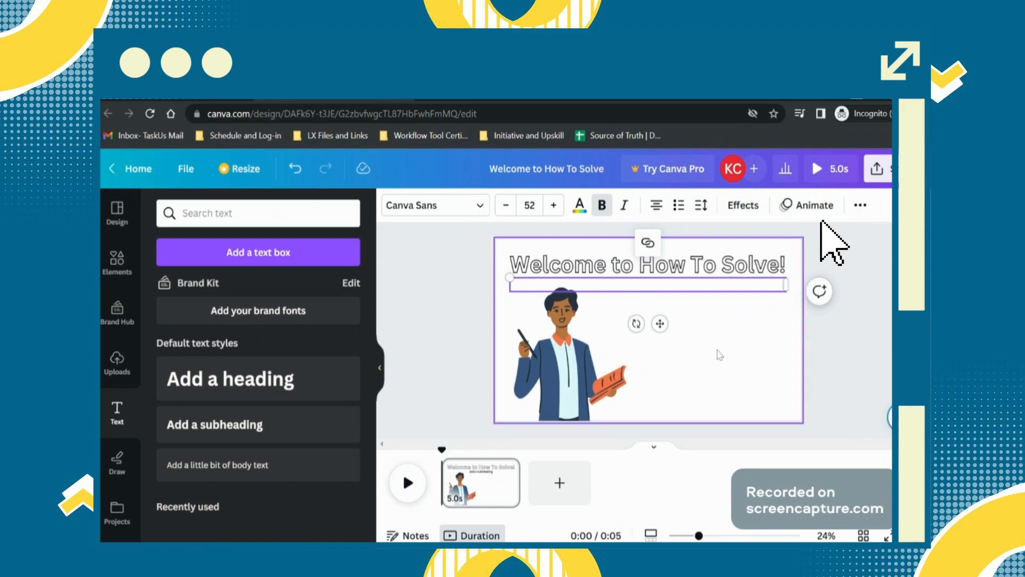
Step: Try the Rise and Pan text animations on the "Welcome to How To Solve!" heading and apply the Pop animation
{"action": "left_click", "coordinate": [814, 208]}
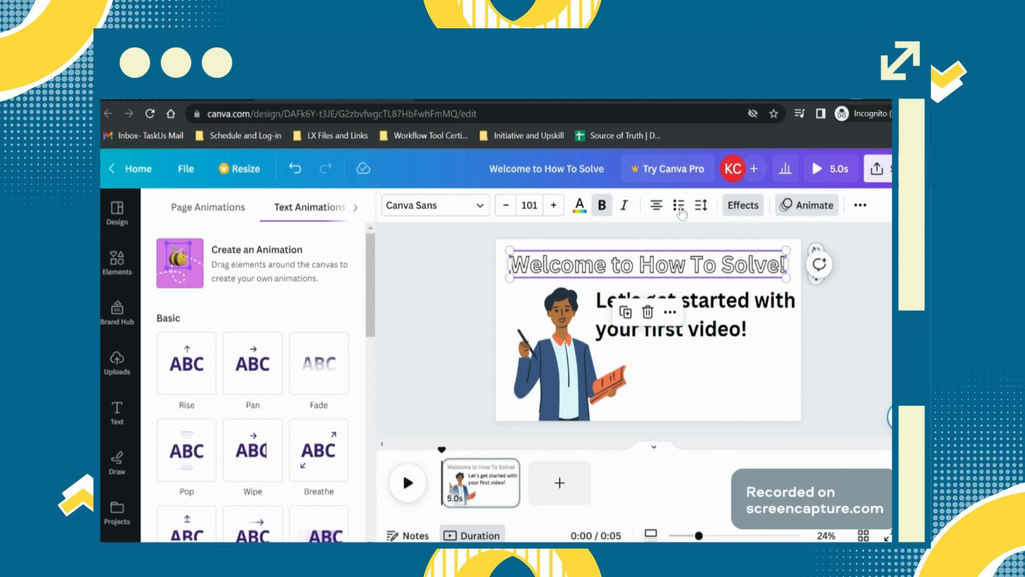
{"action": "left_click", "coordinate": [200, 364]}
{"action": "scroll", "coordinate": [204, 352], "scroll_direction": "up", "scroll_amount": 3}
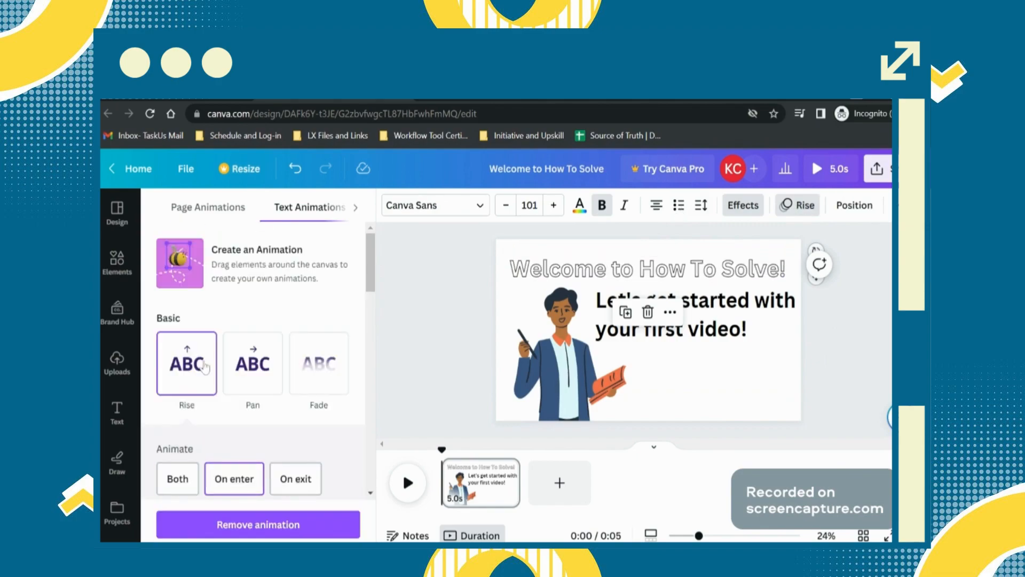
{"action": "left_click", "coordinate": [260, 367]}
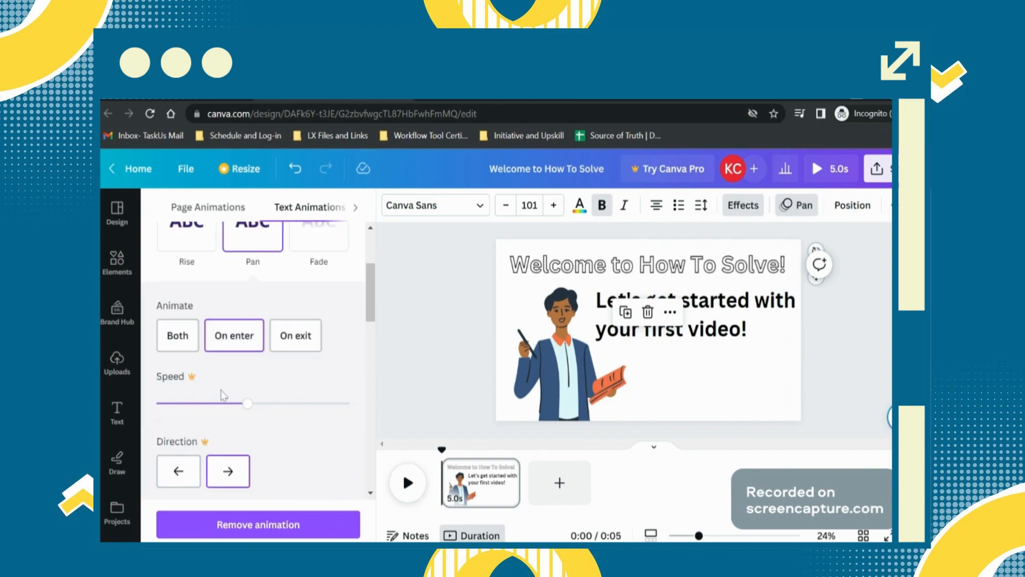
{"action": "scroll", "coordinate": [224, 395], "scroll_direction": "down", "scroll_amount": 3}
{"action": "scroll", "coordinate": [226, 386], "scroll_direction": "down", "scroll_amount": 4}
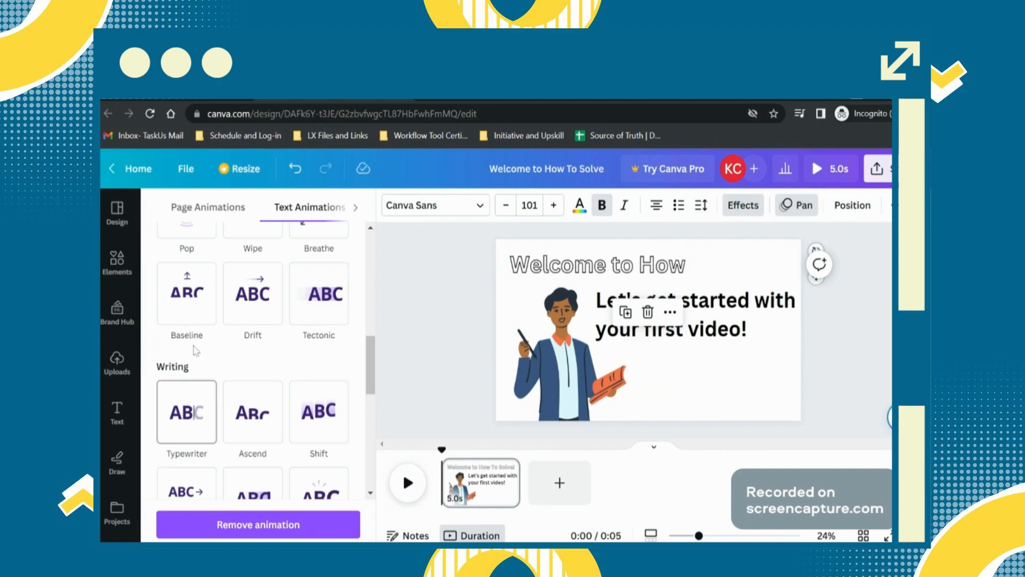
{"action": "scroll", "coordinate": [187, 299], "scroll_direction": "up", "scroll_amount": 1}
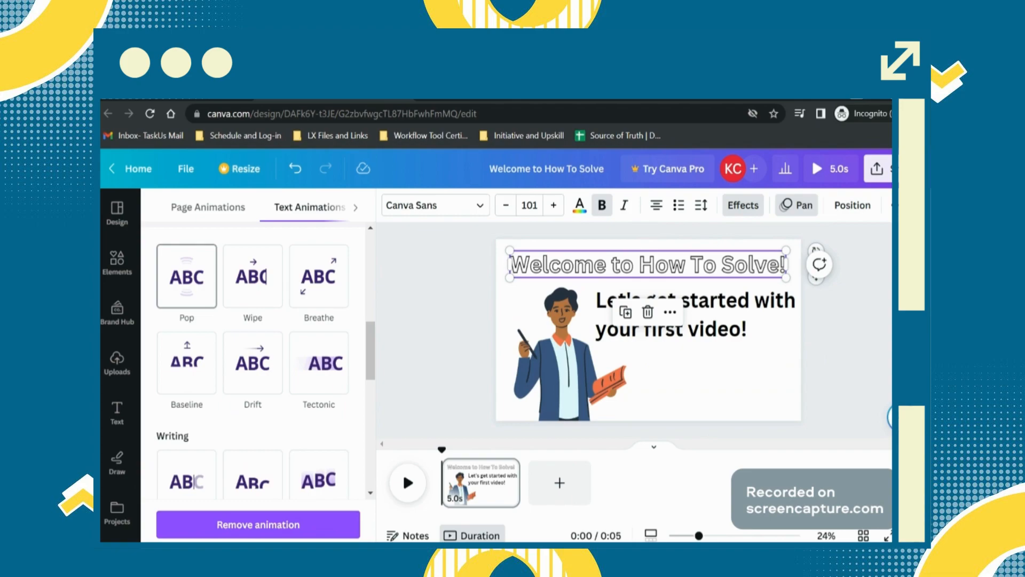
{"action": "left_click", "coordinate": [210, 307]}
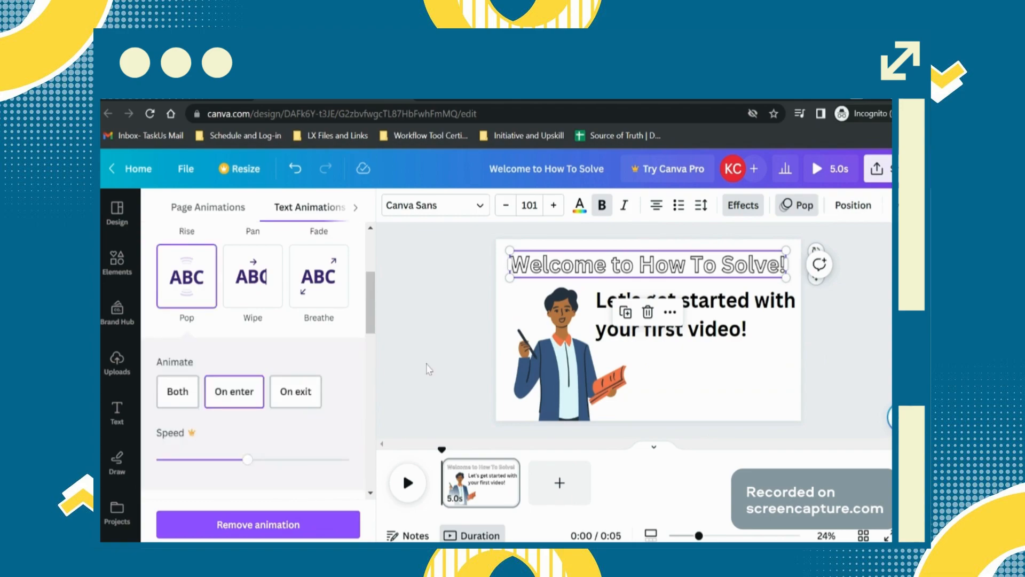
Step: Apply the Drift animation to the character graphic
{"action": "left_click", "coordinate": [539, 374]}
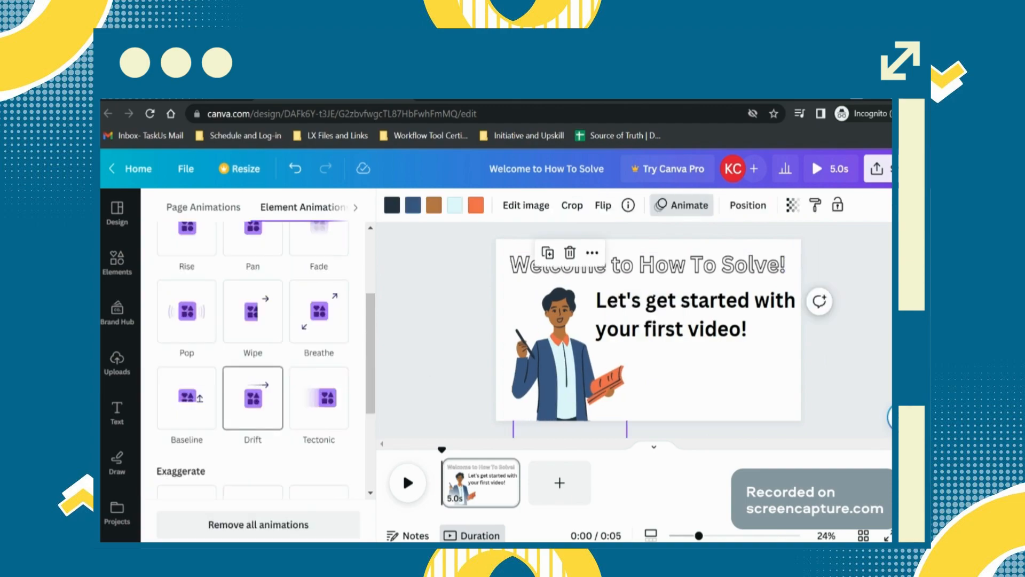
{"action": "left_click", "coordinate": [240, 376]}
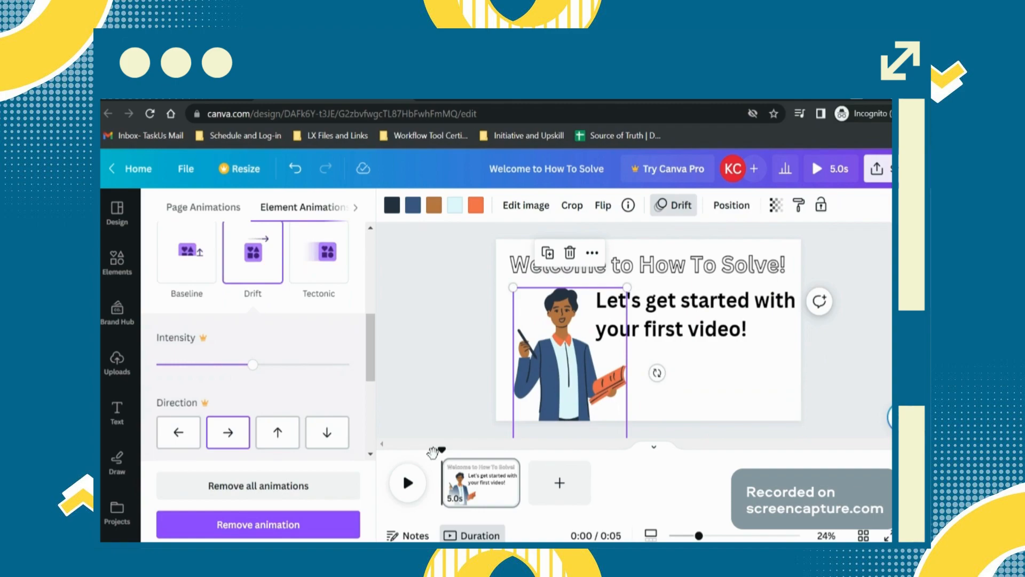
Step: Add a second page with a "STEP #1" text design centred on it and set the page background to blue
{"action": "left_click", "coordinate": [559, 482]}
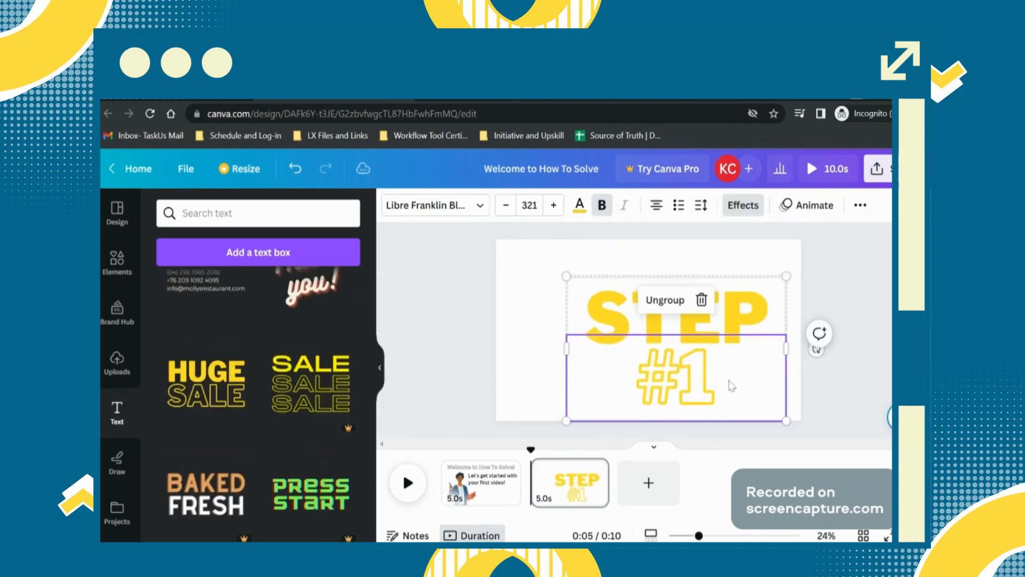
{"action": "left_click_drag", "start_coordinate": [731, 385], "coordinate": [698, 367]}
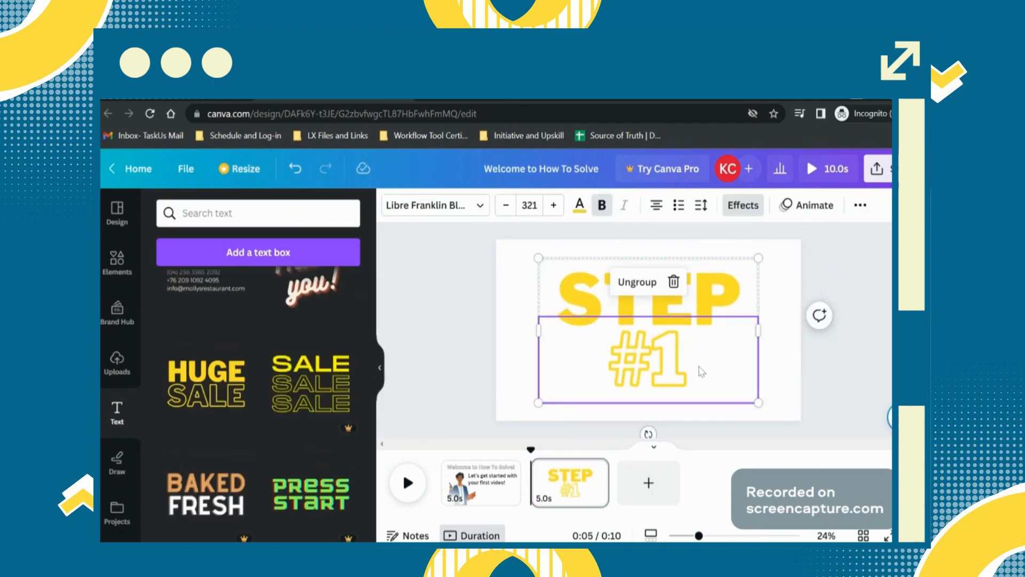
{"action": "left_click", "coordinate": [792, 360]}
{"action": "left_click", "coordinate": [392, 205]}
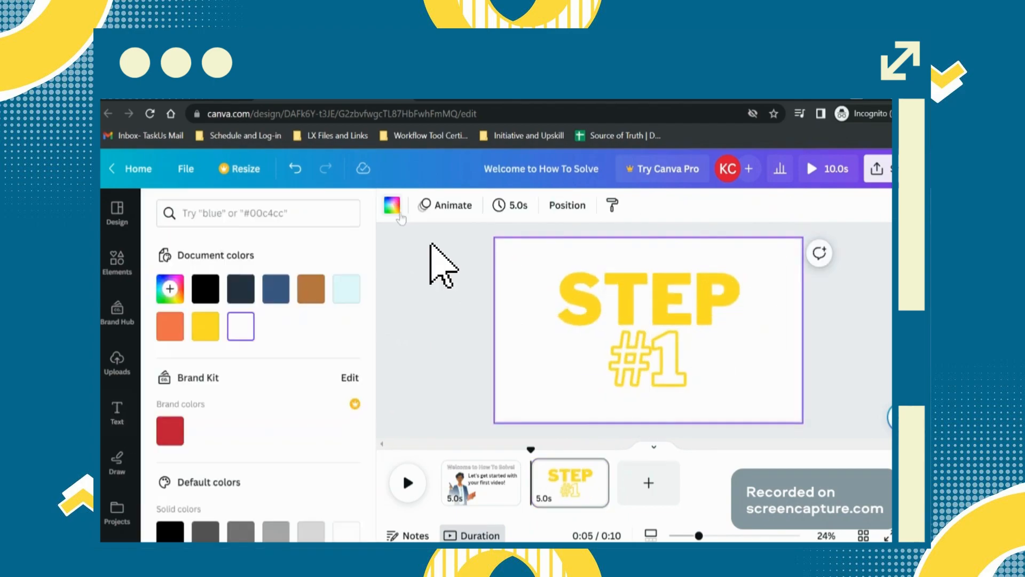
{"action": "left_click", "coordinate": [272, 294]}
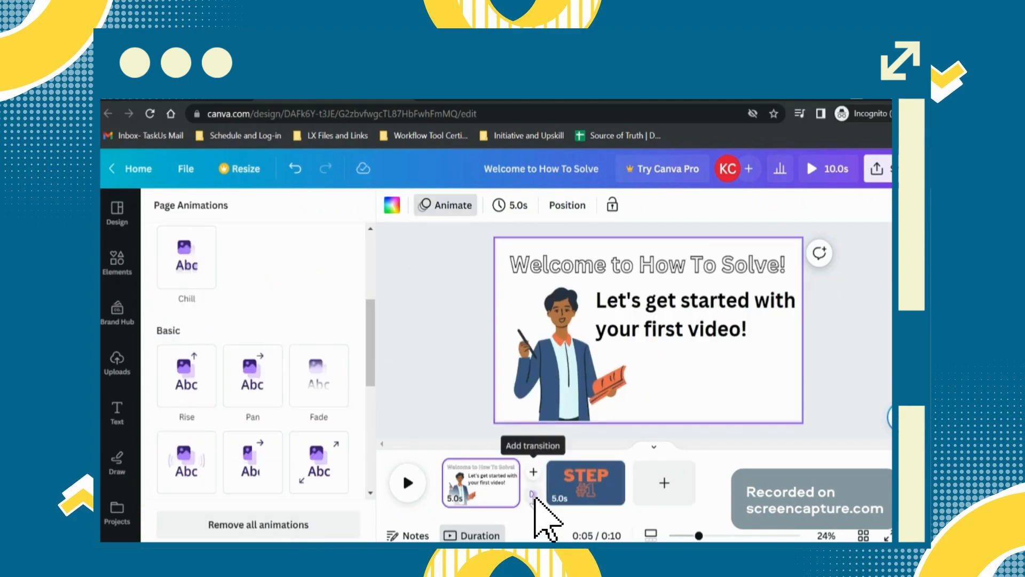
Step: Add a Flow transition lasting 1.5 seconds between the two pages and play the video to check it
{"action": "left_click", "coordinate": [533, 495]}
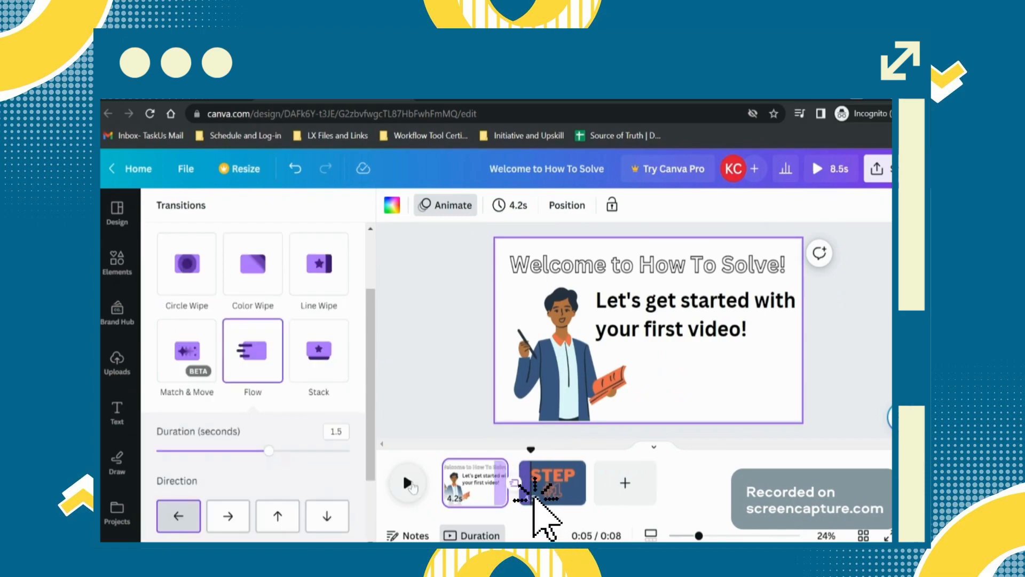
{"action": "key", "text": "space"}
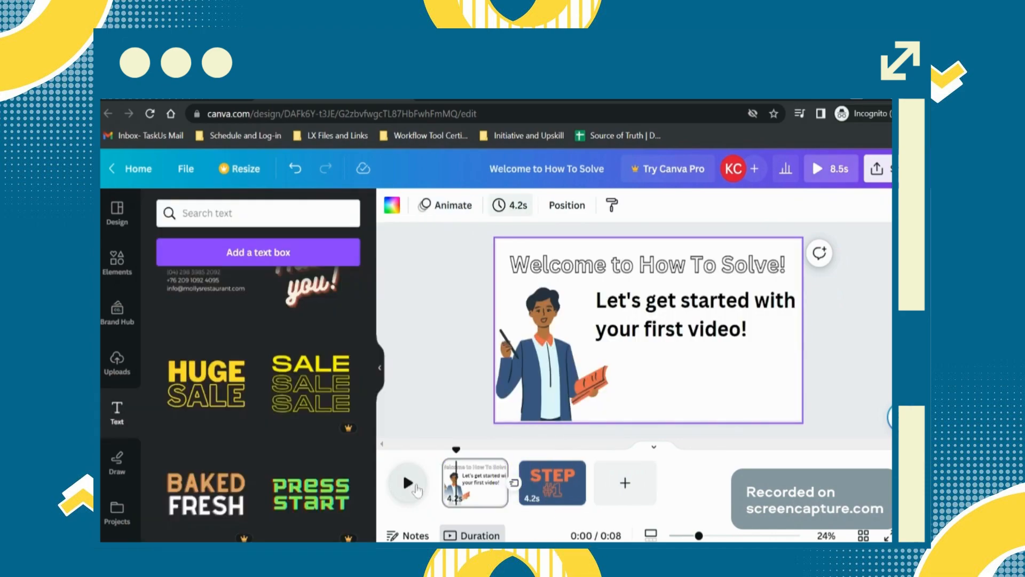
{"action": "left_click", "coordinate": [415, 487]}
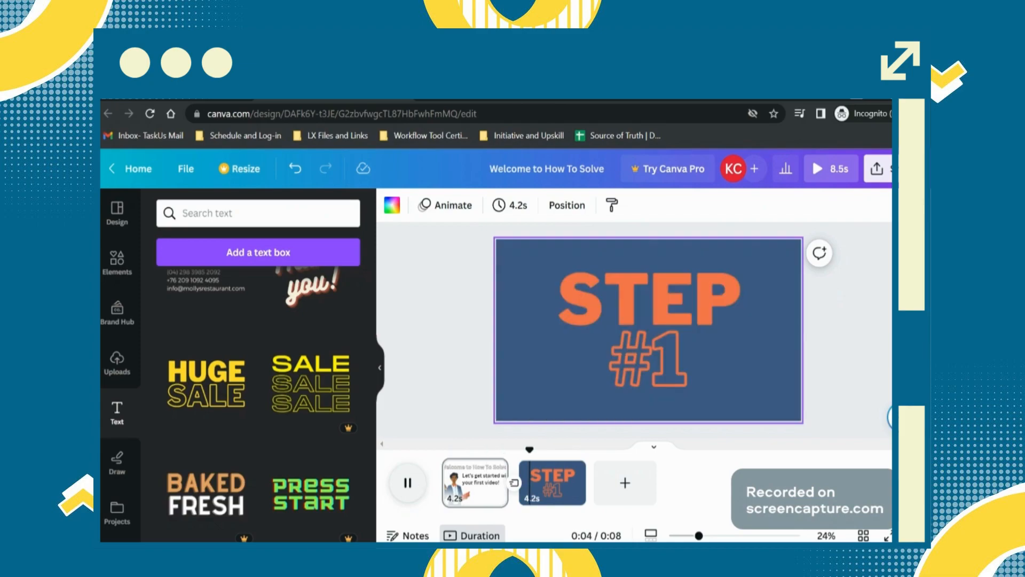
Step: Return to the first page and nudge the character graphic slightly to the left
{"action": "left_click", "coordinate": [462, 504]}
{"action": "left_click", "coordinate": [585, 387]}
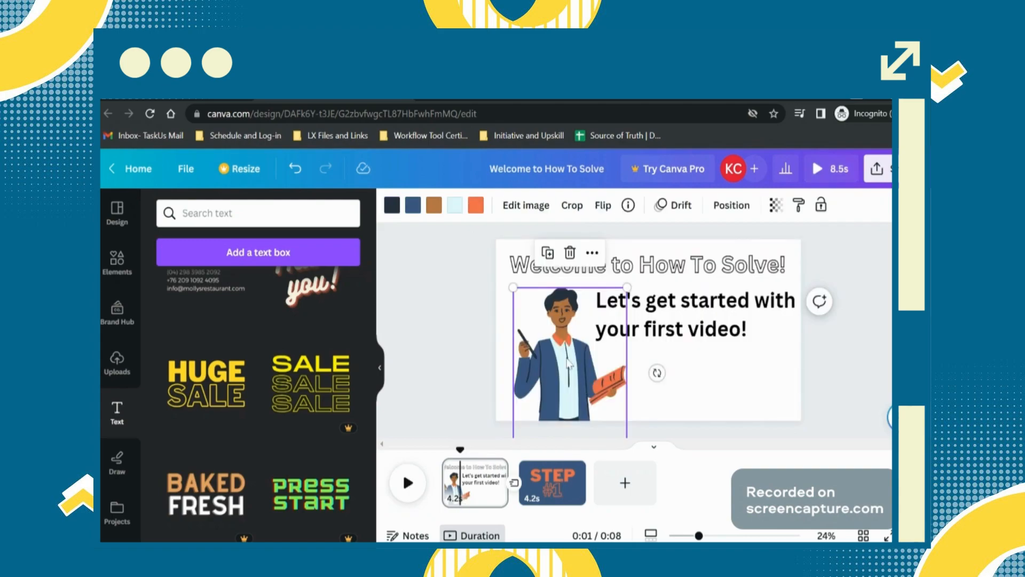
{"action": "left_click_drag", "start_coordinate": [568, 363], "coordinate": [560, 363]}
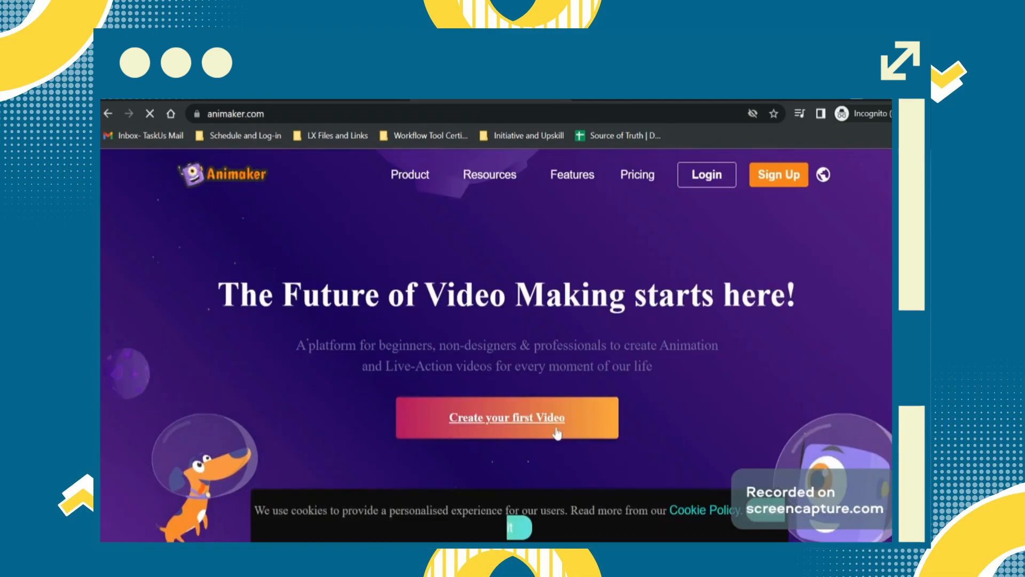
Step: Switch to the Animaker website and try to start creating a first video from its home page
{"action": "left_click", "coordinate": [557, 434]}
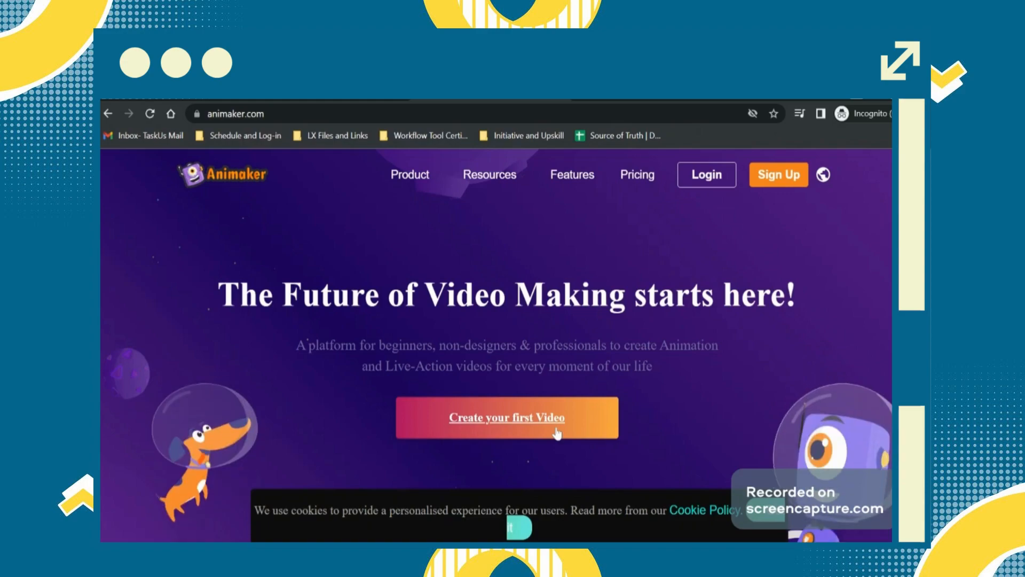
{"action": "left_click", "coordinate": [557, 433]}
{"action": "left_click", "coordinate": [557, 433]}
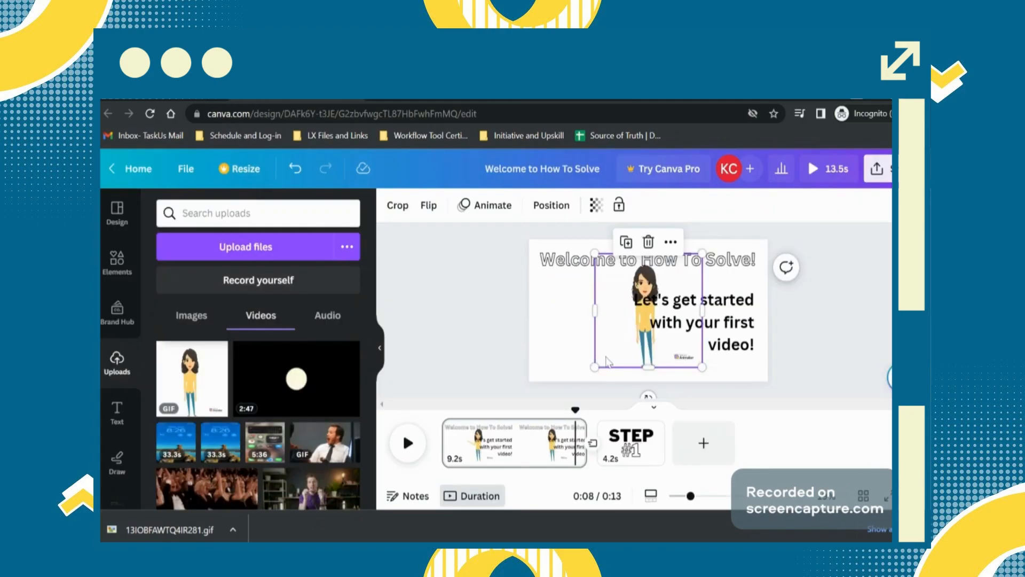
Step: In Canva, enlarge the animated woman GIF to about 1,581 × 1,581 and place it on the left half of the first page
{"action": "left_click_drag", "start_coordinate": [502, 422], "coordinate": [472, 428]}
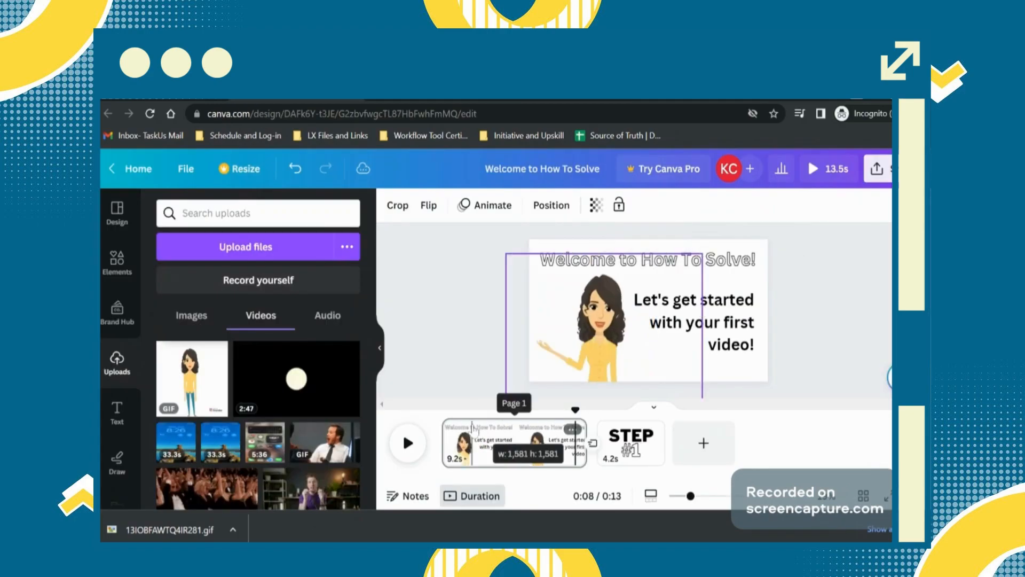
{"action": "mouse_move", "coordinate": [573, 347]}
{"action": "left_mouse_down"}
{"action": "mouse_move", "coordinate": [558, 317]}
{"action": "mouse_move", "coordinate": [555, 349]}
{"action": "mouse_move", "coordinate": [567, 348]}
{"action": "left_mouse_up"}
Step: Flip the woman GIF horizontally so she gestures toward the subheading and reposition her beside it
{"action": "left_click", "coordinate": [429, 205]}
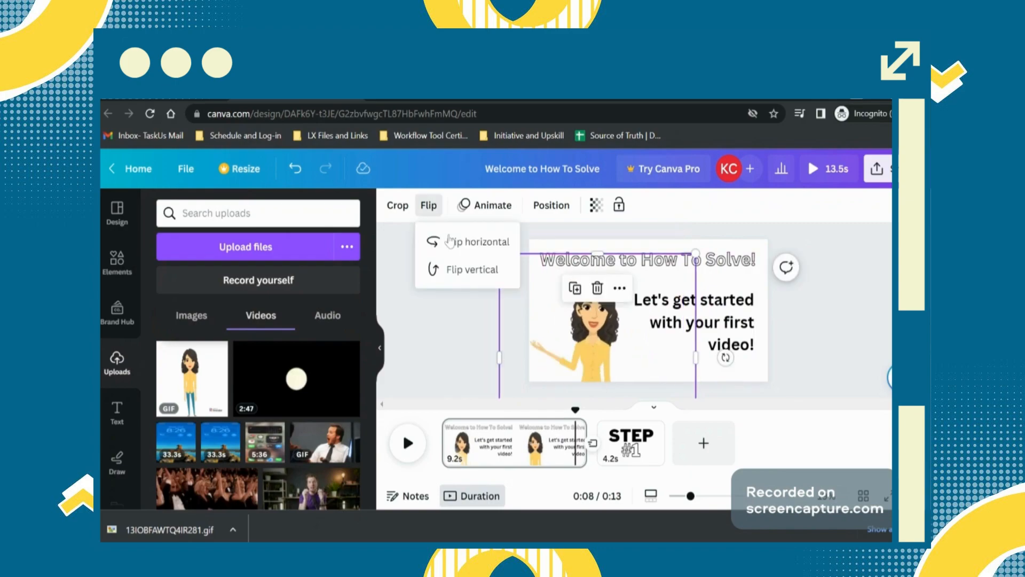
{"action": "left_click", "coordinate": [450, 241]}
{"action": "mouse_move", "coordinate": [585, 348]}
{"action": "left_mouse_down"}
{"action": "mouse_move", "coordinate": [558, 339]}
{"action": "mouse_move", "coordinate": [557, 348]}
{"action": "mouse_move", "coordinate": [559, 334]}
{"action": "mouse_move", "coordinate": [597, 331]}
{"action": "left_mouse_up"}
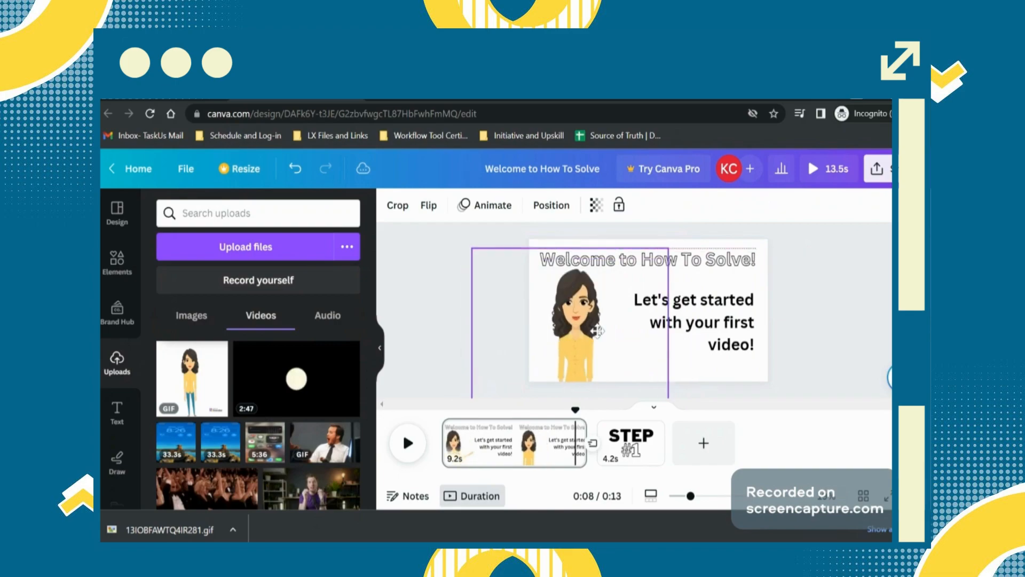
Step: Flip the woman GIF back and swap it with the subheading, placing the text on the left and the woman on the right
{"action": "left_click", "coordinate": [746, 334]}
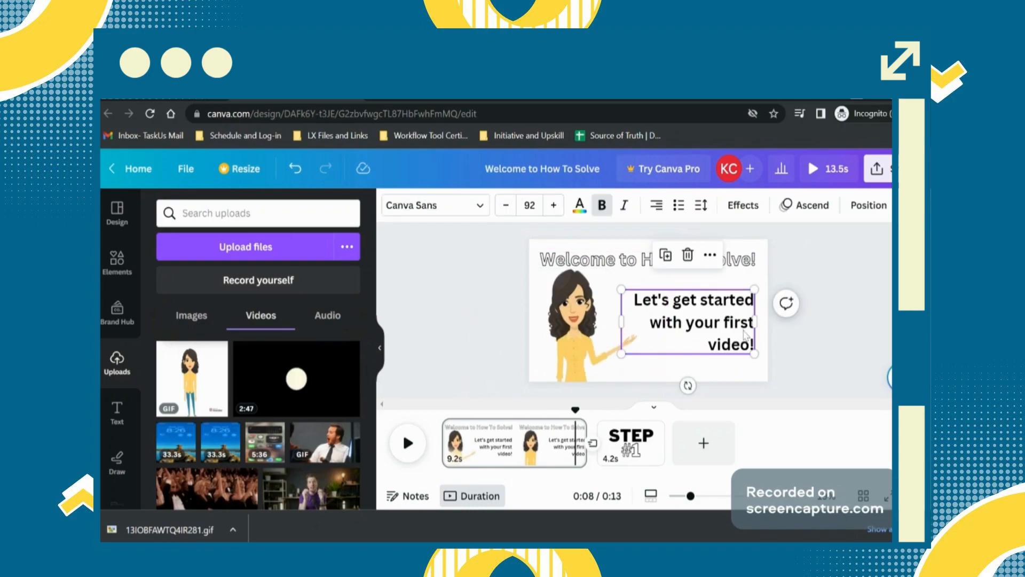
{"action": "left_click", "coordinate": [578, 349]}
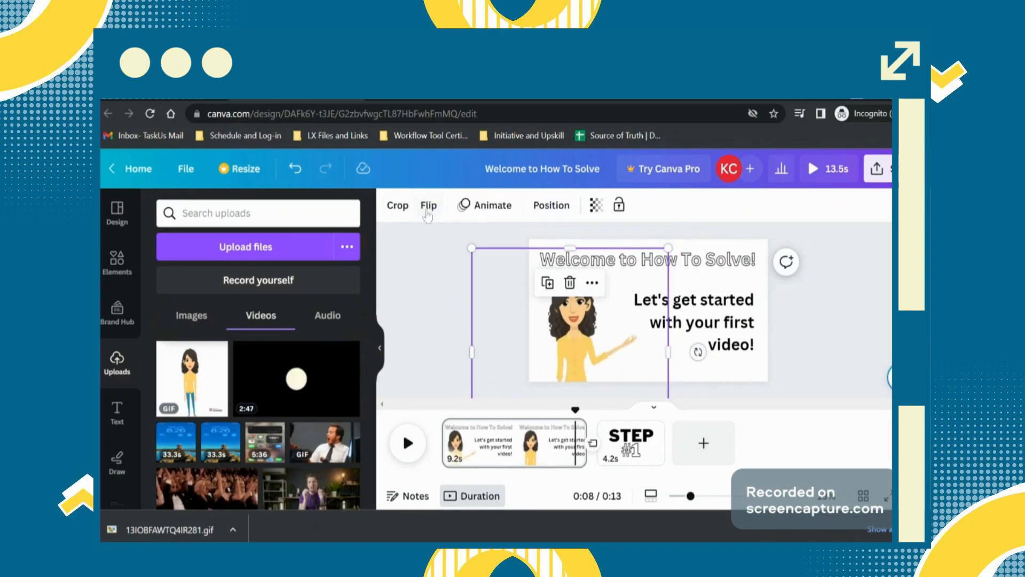
{"action": "left_click", "coordinate": [428, 212]}
{"action": "left_click_drag", "start_coordinate": [676, 308], "coordinate": [644, 316]}
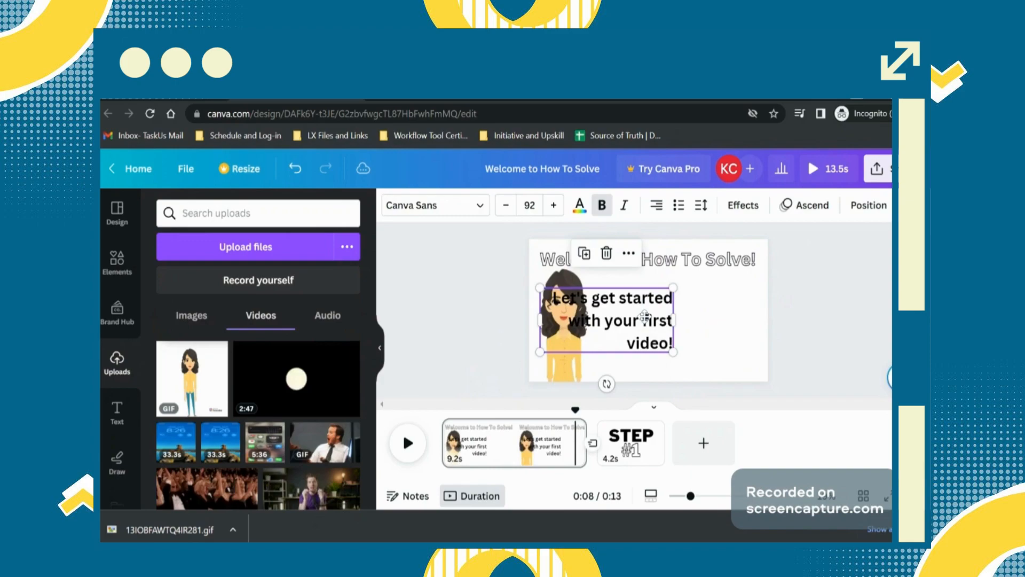
{"action": "left_click_drag", "start_coordinate": [555, 368], "coordinate": [717, 376]}
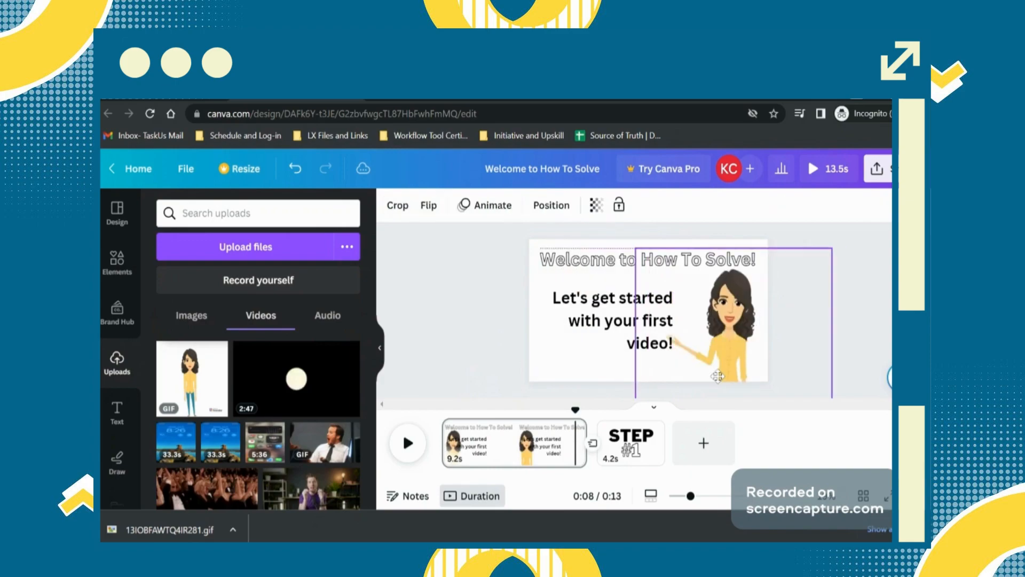
Step: Justify the "Let's get started with your first video!" subheading and enlarge it to font size 104
{"action": "left_click", "coordinate": [609, 325]}
{"action": "left_click", "coordinate": [657, 206]}
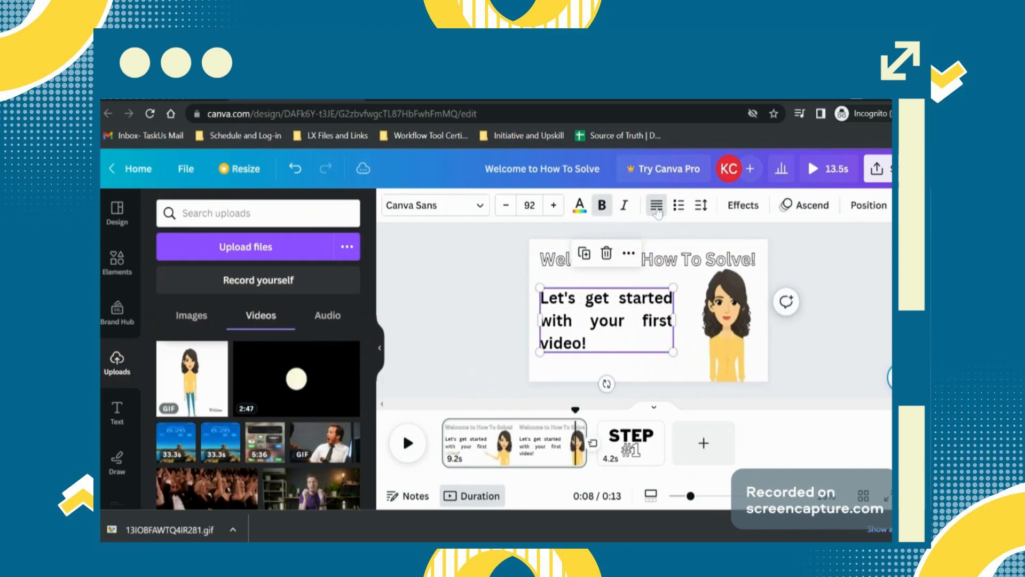
{"action": "mouse_move", "coordinate": [674, 352]}
{"action": "left_mouse_down"}
{"action": "mouse_move", "coordinate": [689, 372]}
{"action": "mouse_move", "coordinate": [661, 364]}
{"action": "mouse_move", "coordinate": [673, 353]}
{"action": "mouse_move", "coordinate": [675, 361]}
{"action": "left_mouse_up"}
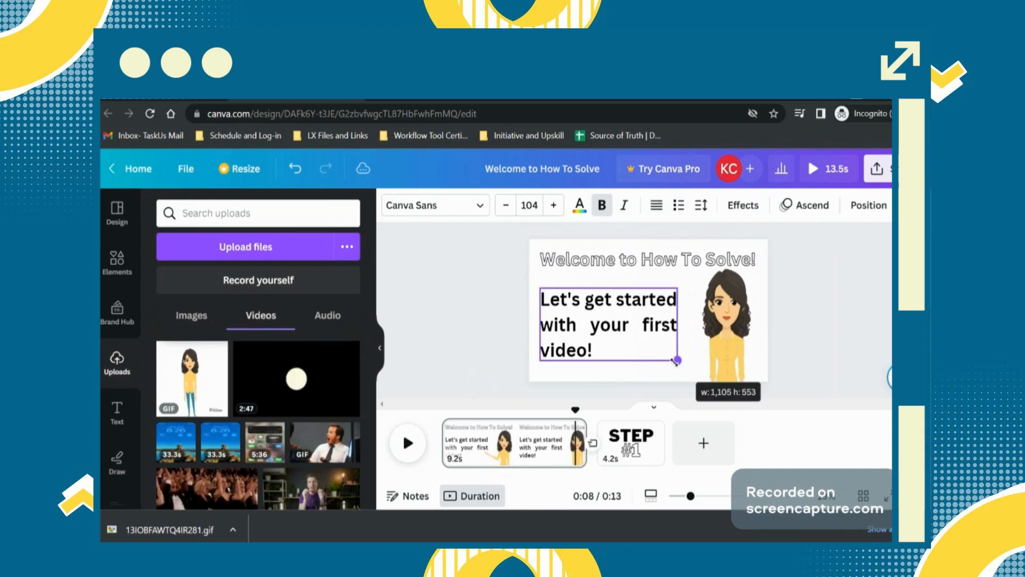
{"action": "left_click", "coordinate": [795, 354]}
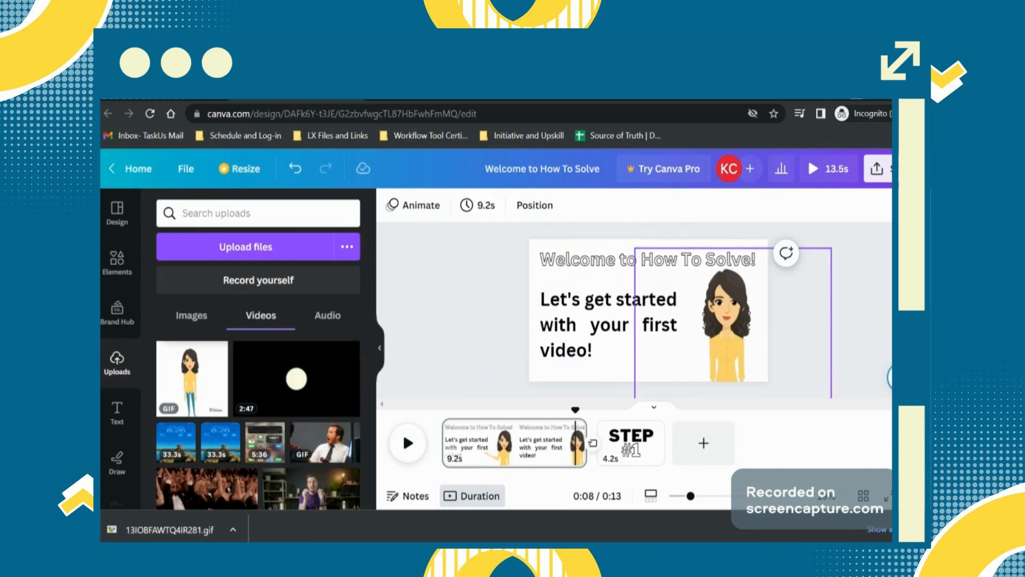
Step: Shift the "Welcome to How To Solve!" heading slightly to the left
{"action": "left_click", "coordinate": [639, 262]}
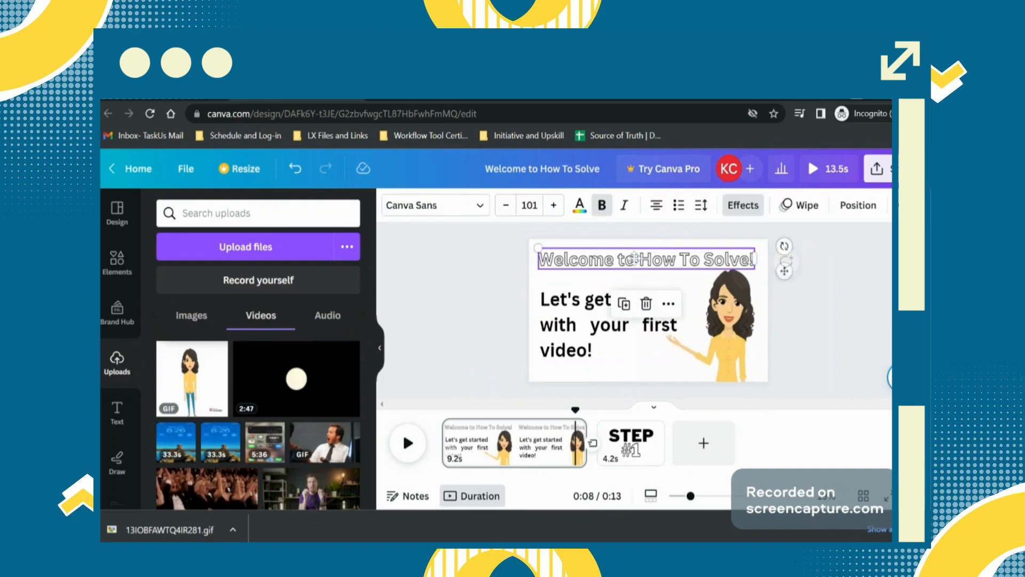
{"action": "left_click", "coordinate": [811, 321]}
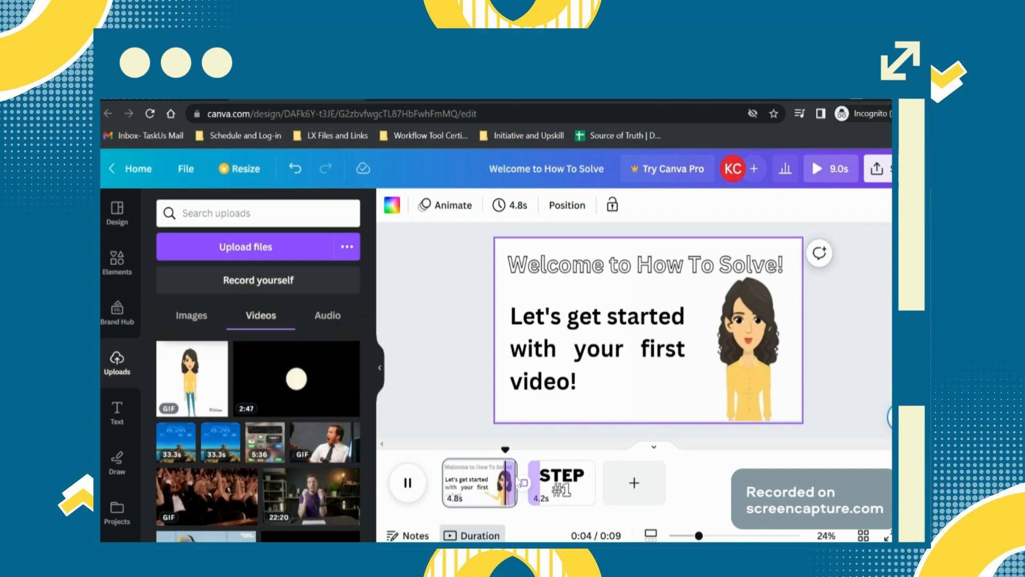
Step: Shorten the first page's duration to 3.7 seconds and play the video to check the timing
{"action": "left_click_drag", "start_coordinate": [518, 481], "coordinate": [490, 475]}
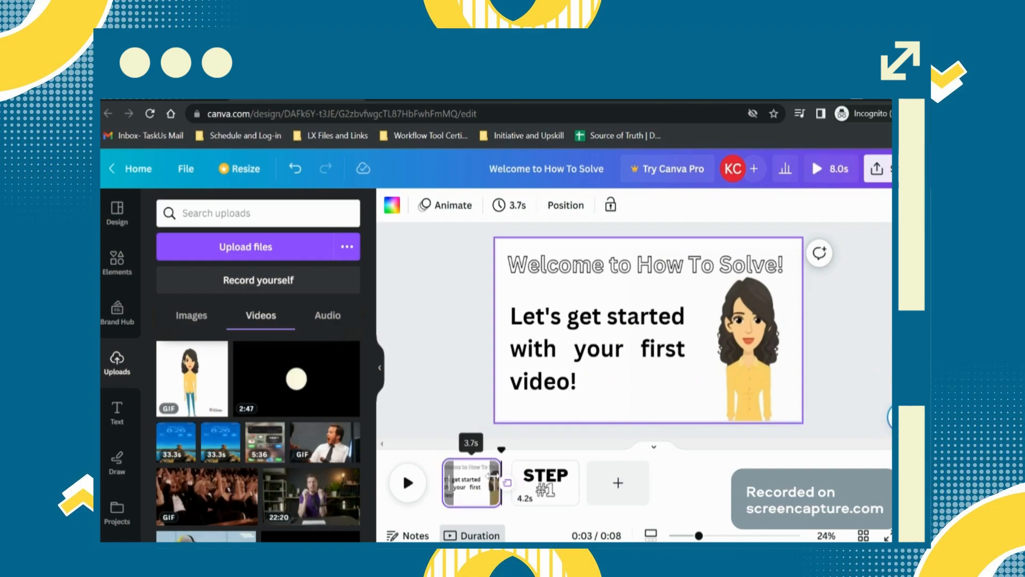
{"action": "left_click", "coordinate": [407, 493]}
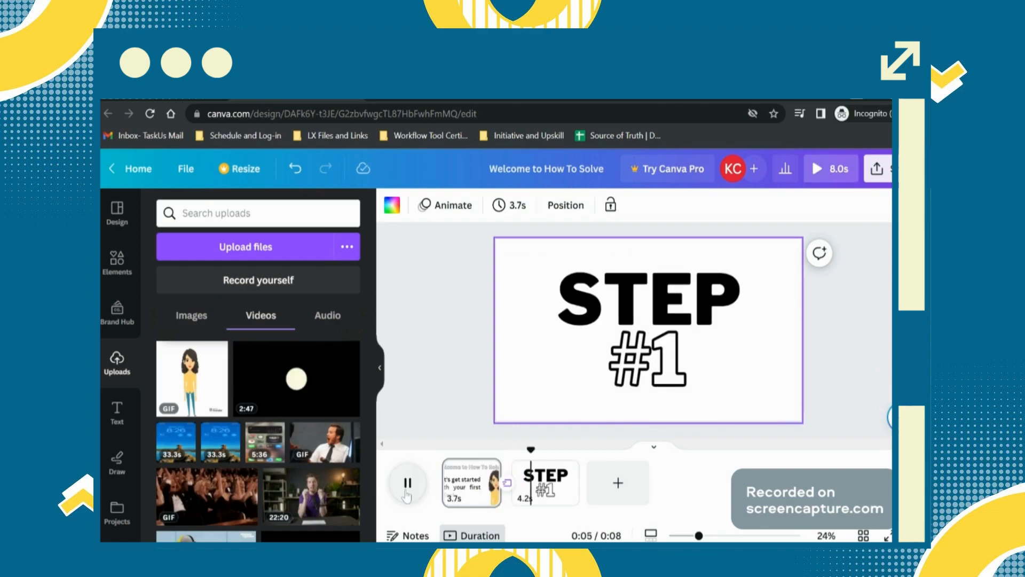
Step: Open the text colour options for the "STEP #1" text on the second page
{"action": "left_click", "coordinate": [636, 306]}
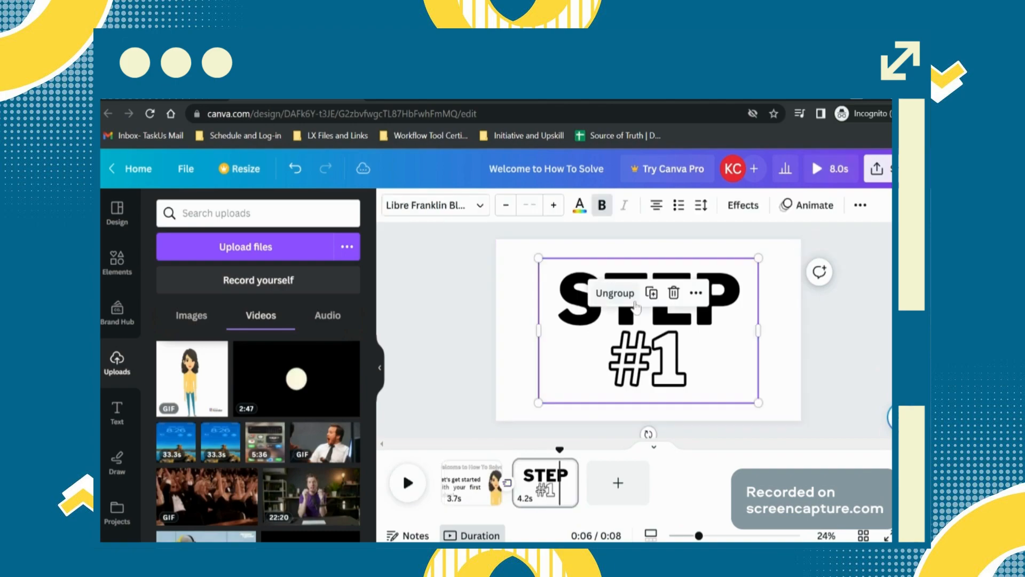
{"action": "left_click", "coordinate": [578, 206]}
{"action": "scroll", "coordinate": [248, 389], "scroll_direction": "down", "scroll_amount": 3}
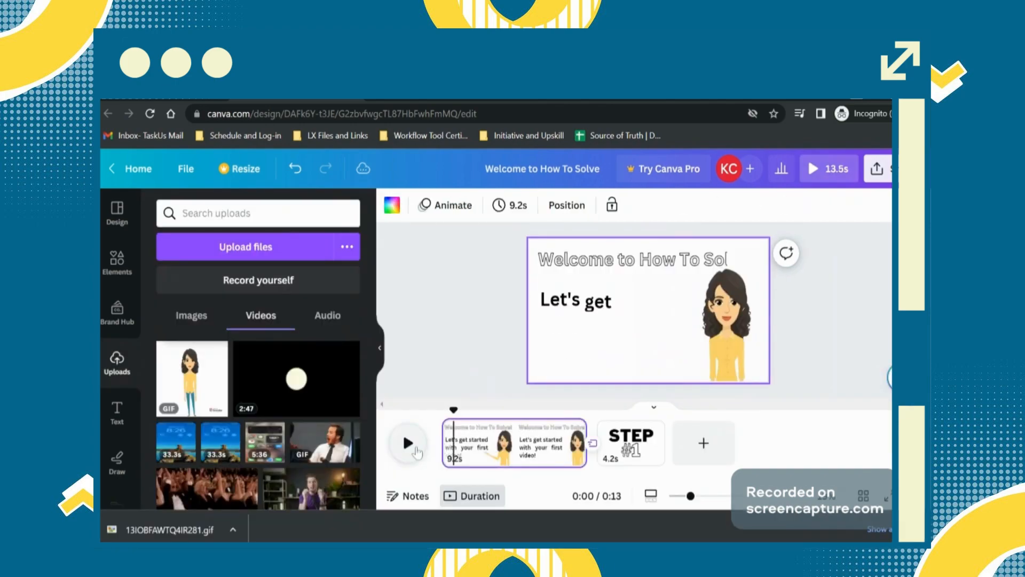
Step: Trim the first page to 7.4 seconds, cut more from its start, and play the video to check the timing
{"action": "left_click", "coordinate": [416, 450]}
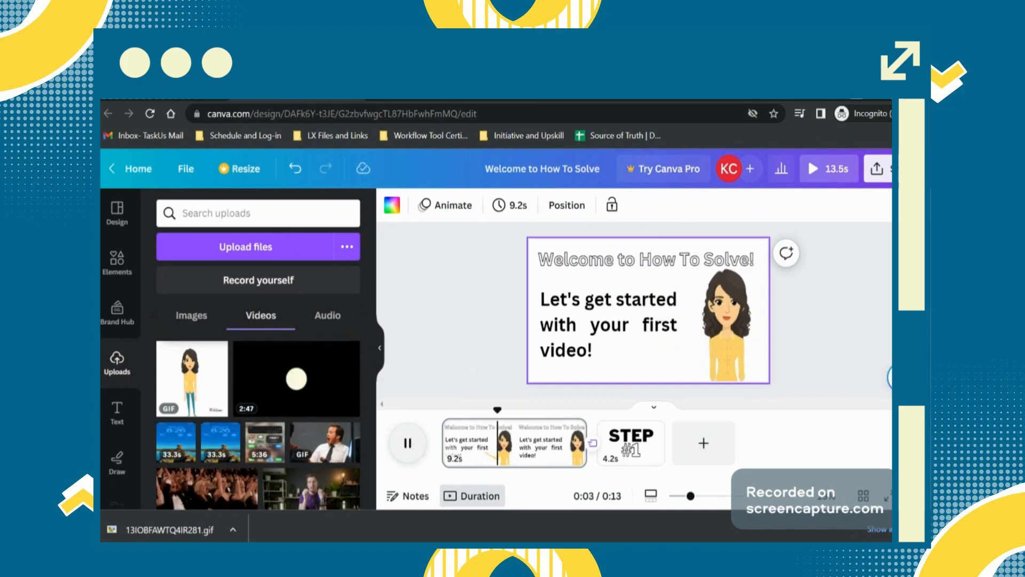
{"action": "left_click_drag", "start_coordinate": [447, 445], "coordinate": [446, 451]}
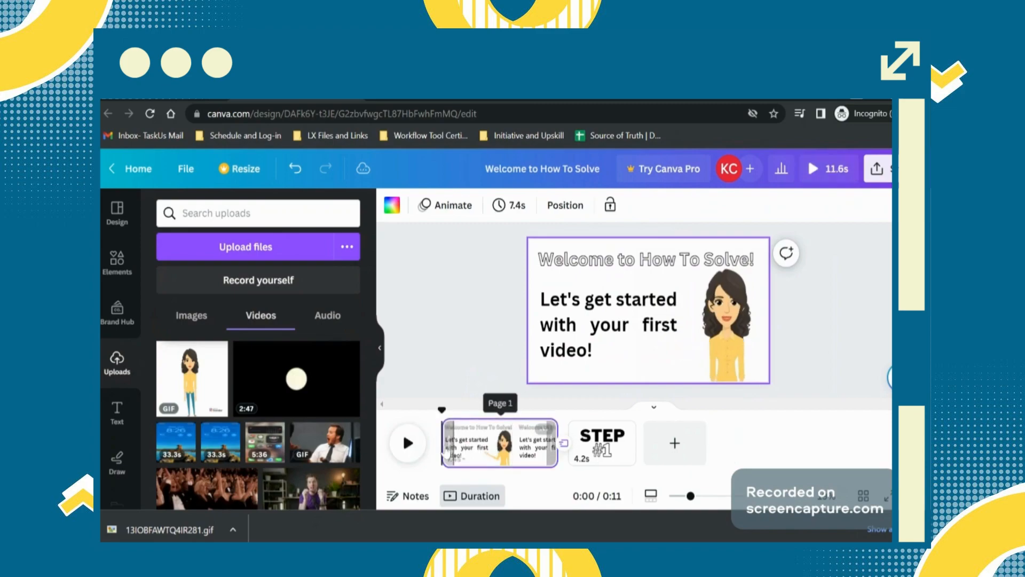
{"action": "left_click", "coordinate": [410, 449]}
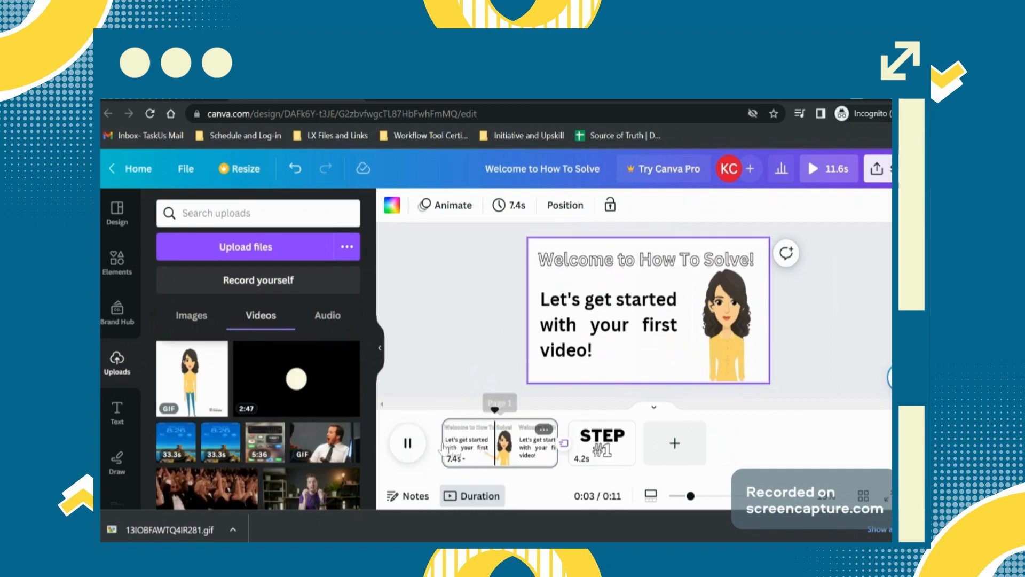
{"action": "left_click_drag", "start_coordinate": [441, 448], "coordinate": [490, 456]}
{"action": "left_click", "coordinate": [408, 455]}
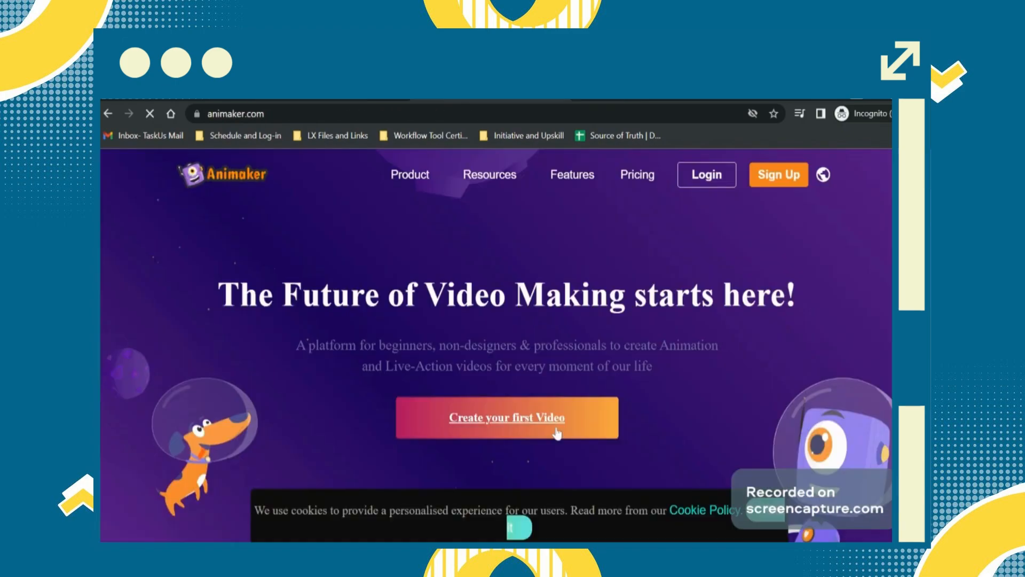
Step: Switch to Animaker, start creating a first video and sign up with a Google account
{"action": "left_click", "coordinate": [554, 427]}
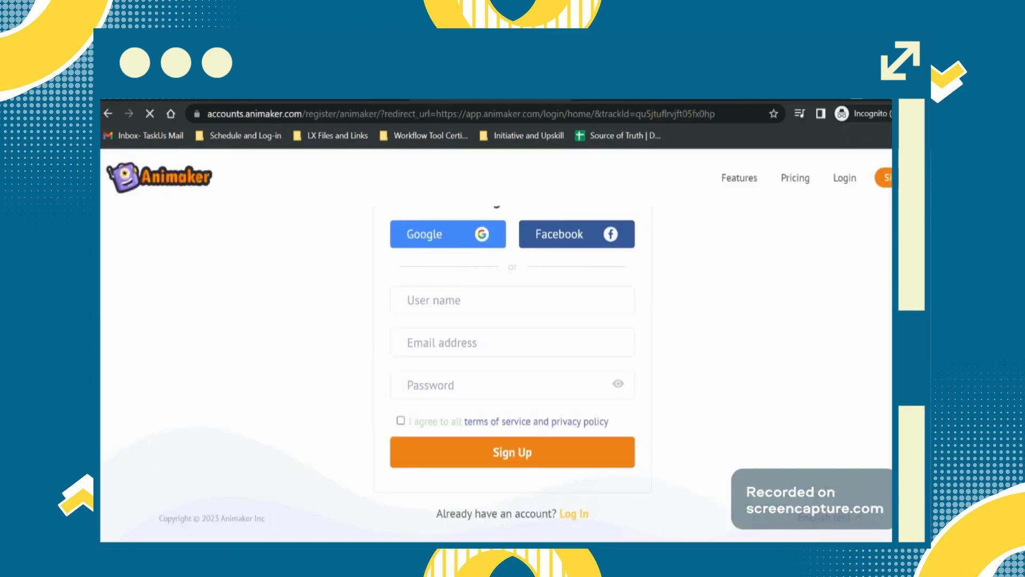
{"action": "left_click", "coordinate": [465, 243]}
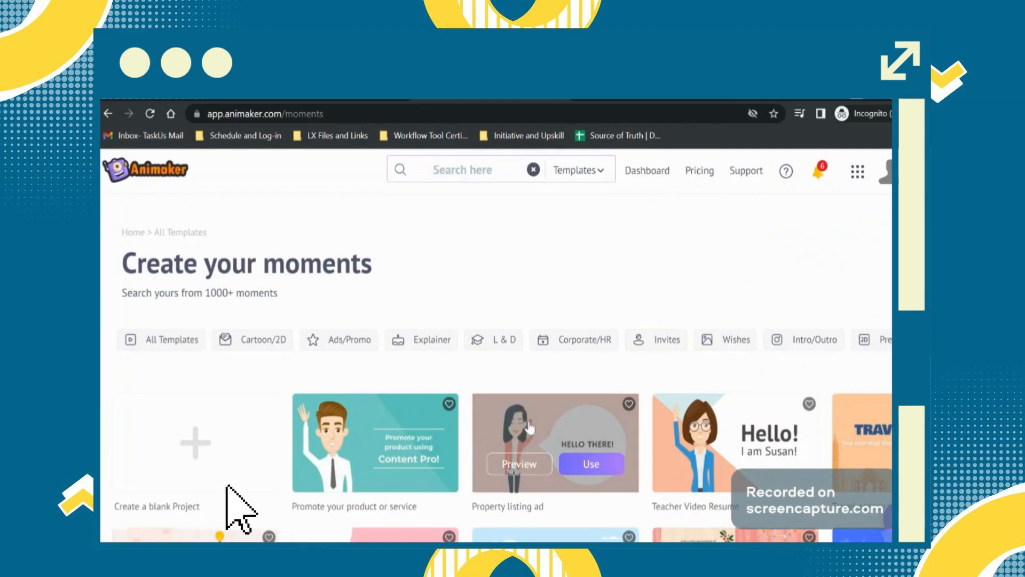
Step: Create a blank project and choose the square 1:1 video size
{"action": "scroll", "coordinate": [528, 427], "scroll_direction": "down", "scroll_amount": 1}
{"action": "left_click", "coordinate": [255, 373]}
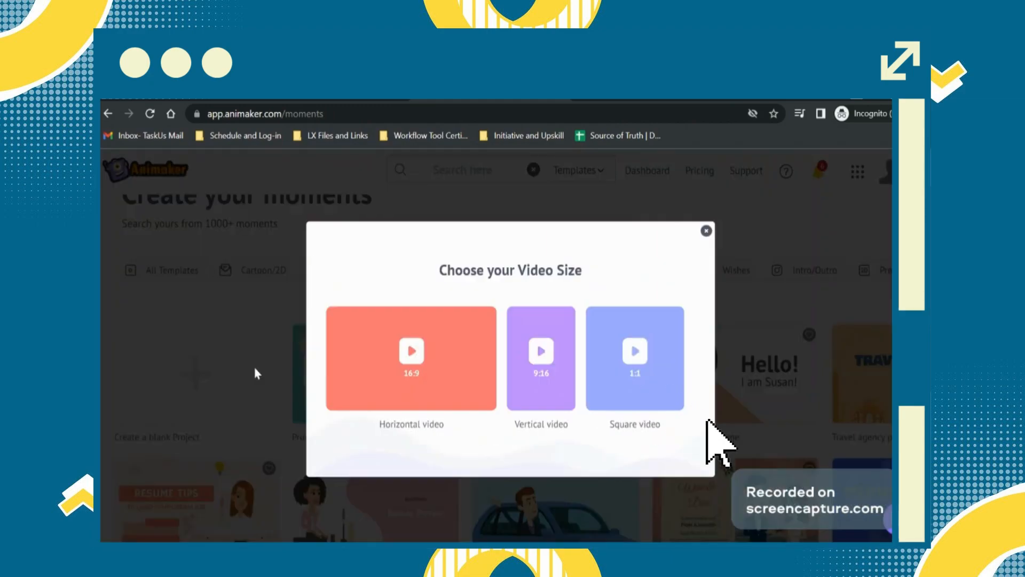
{"action": "left_click", "coordinate": [631, 365]}
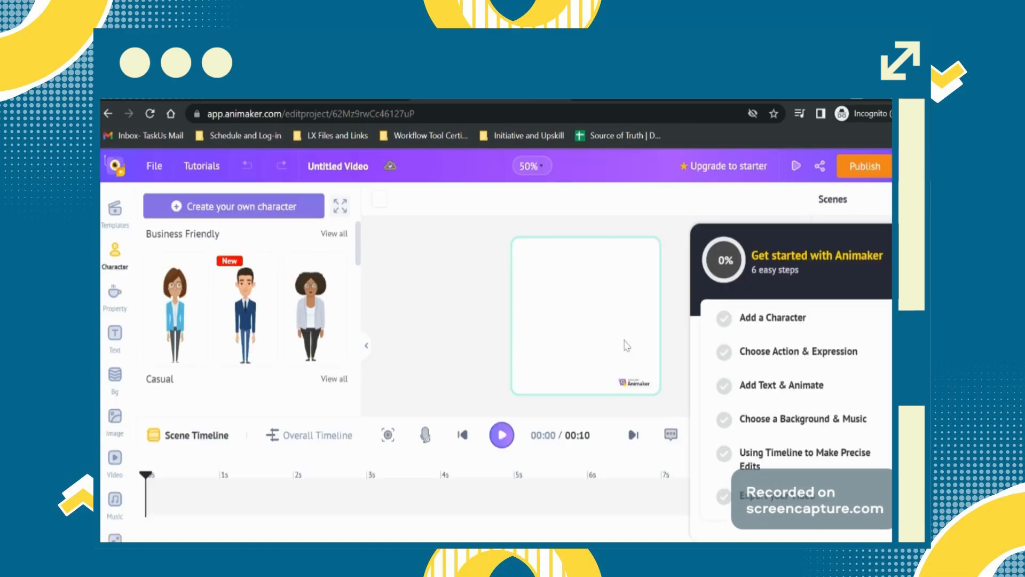
Step: Look through the preset characters and add the dark-haired woman in the teal shirt from the Casual group
{"action": "scroll", "coordinate": [250, 346], "scroll_direction": "down", "scroll_amount": 3}
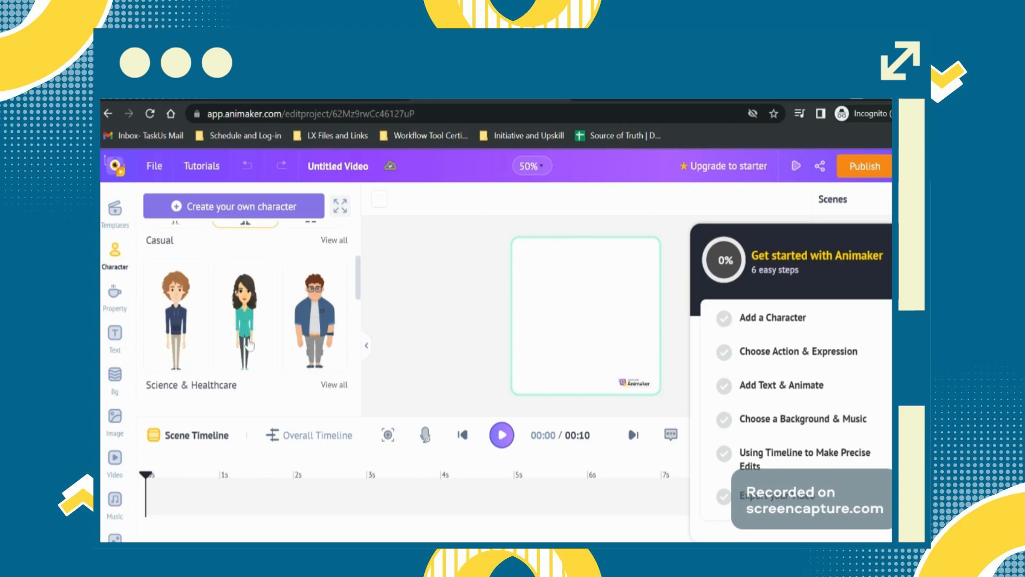
{"action": "scroll", "coordinate": [249, 345], "scroll_direction": "down", "scroll_amount": 3}
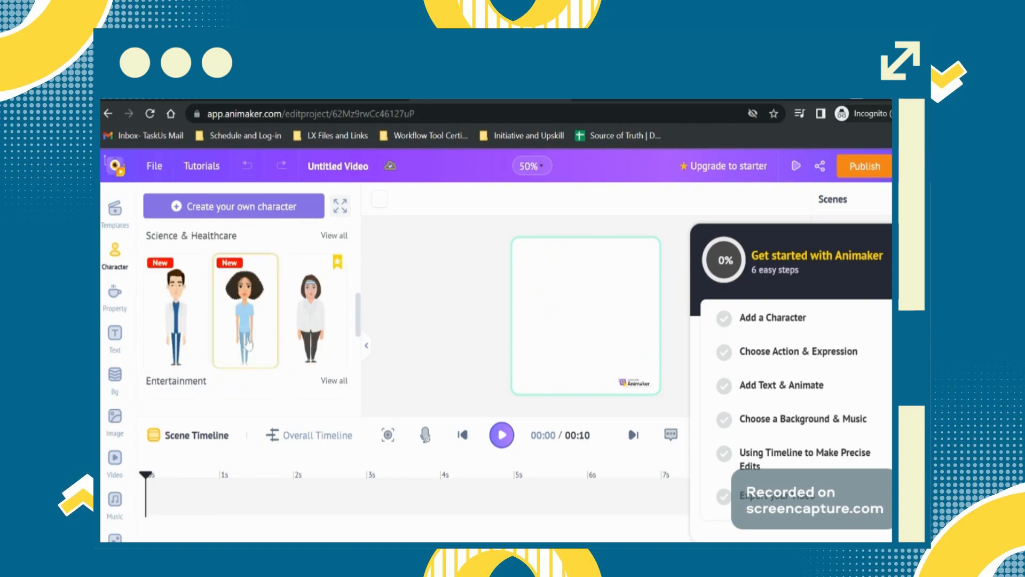
{"action": "scroll", "coordinate": [248, 342], "scroll_direction": "down", "scroll_amount": 3}
{"action": "scroll", "coordinate": [245, 339], "scroll_direction": "up", "scroll_amount": 3}
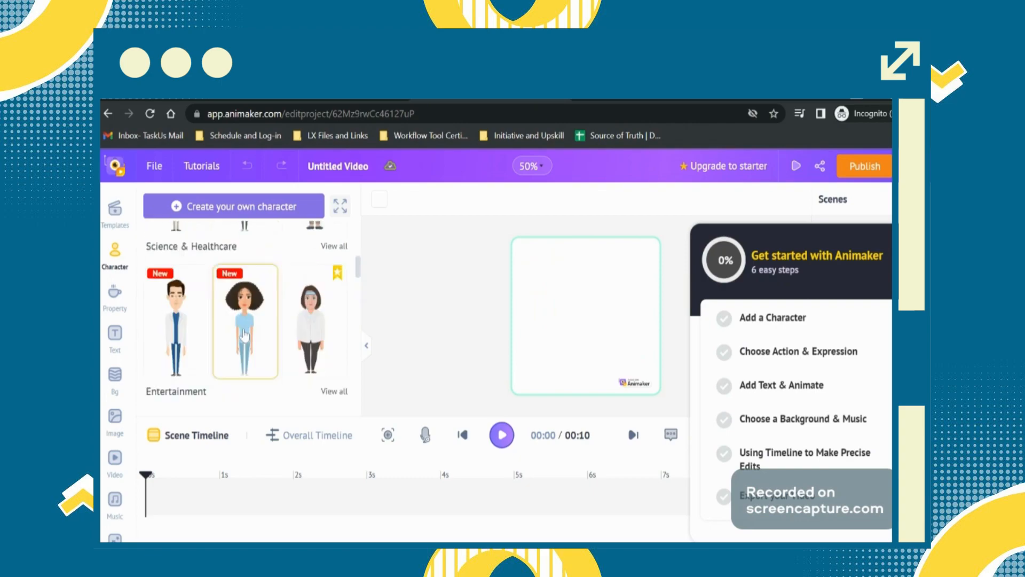
{"action": "scroll", "coordinate": [244, 335], "scroll_direction": "down", "scroll_amount": 4}
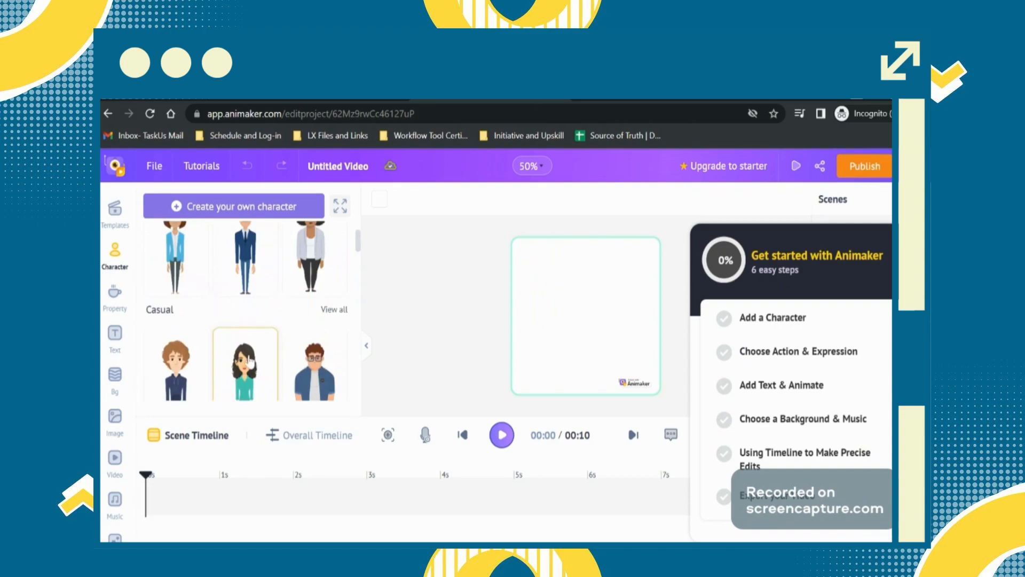
{"action": "left_click", "coordinate": [250, 363]}
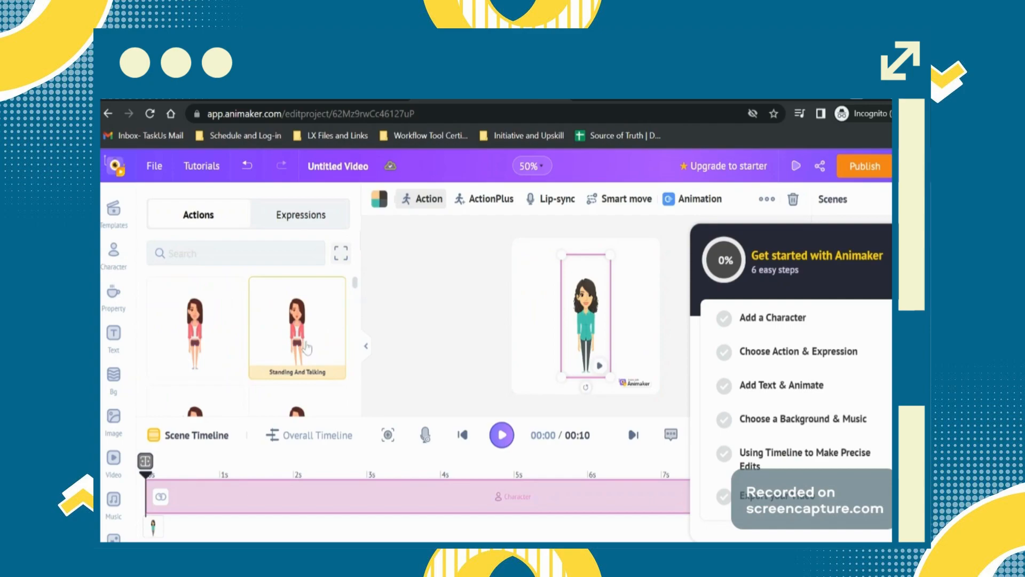
Step: Apply the Standing And Talking action to the character, enlarge her and position her within the square scene
{"action": "left_click", "coordinate": [307, 348]}
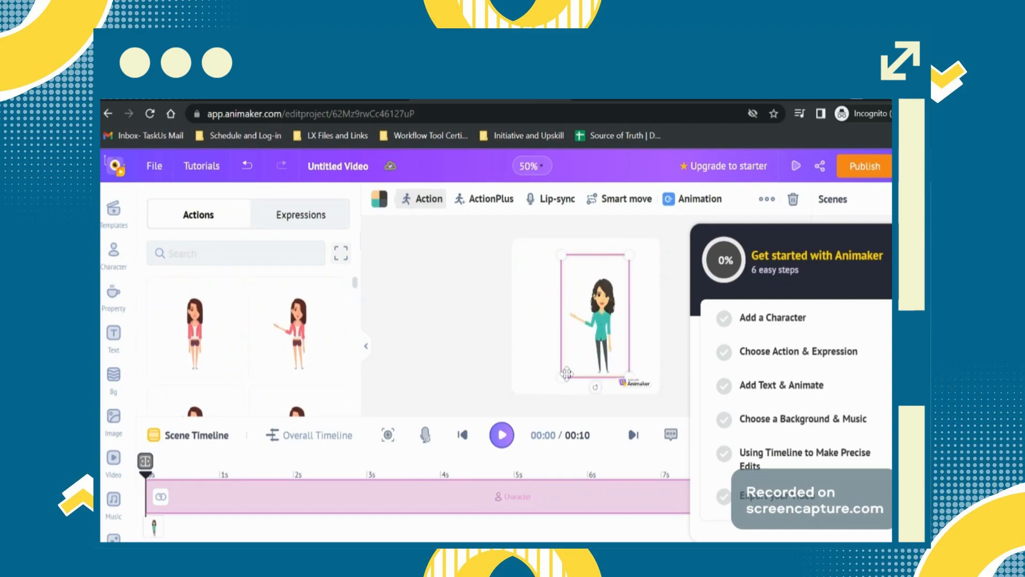
{"action": "left_click", "coordinate": [548, 396]}
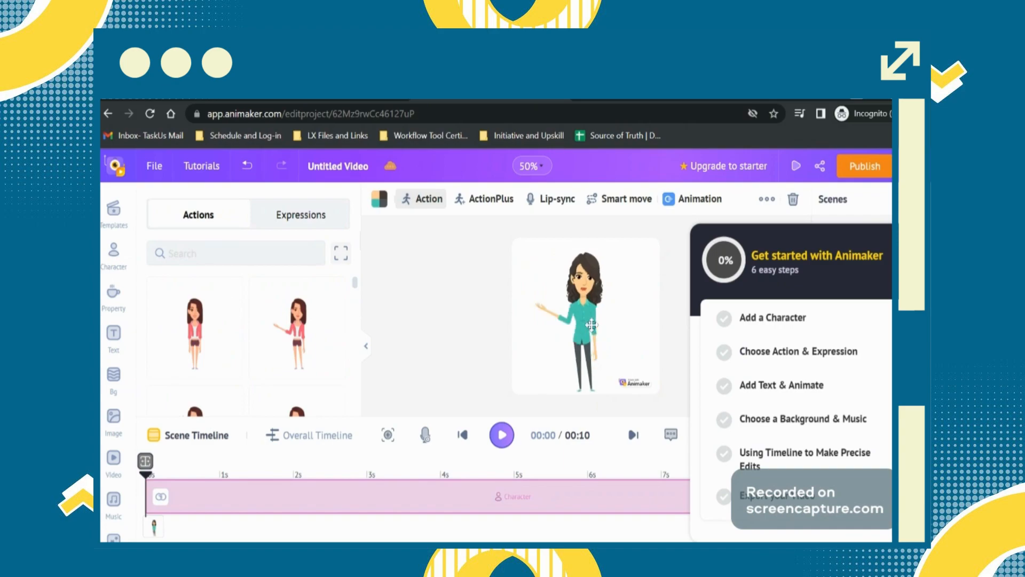
{"action": "left_click", "coordinate": [591, 324]}
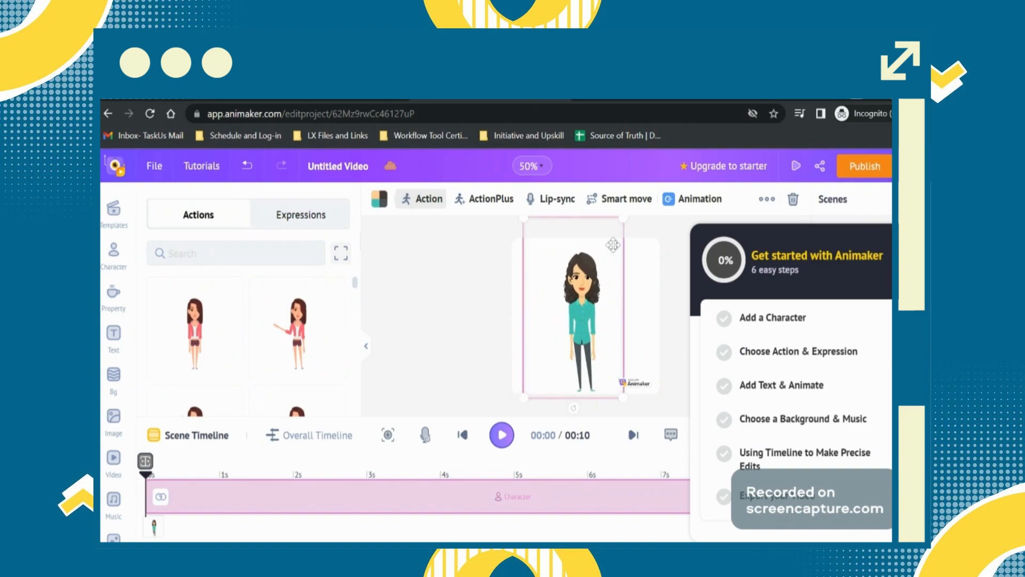
{"action": "left_click_drag", "start_coordinate": [601, 254], "coordinate": [599, 256]}
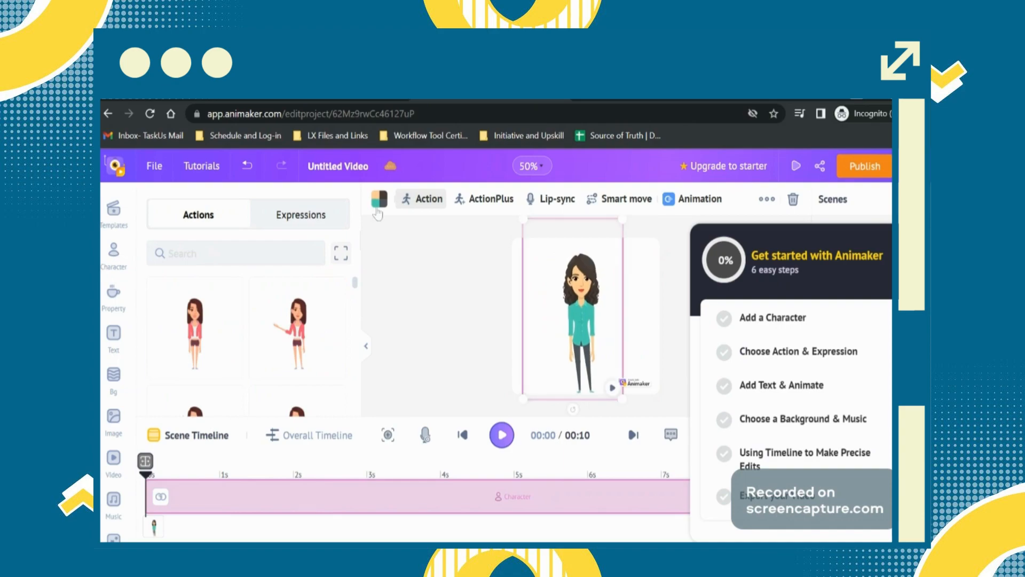
Step: Try the Solstice, Banana Break and Turkey day colour themes on the character and settle on Pleasant Day
{"action": "left_click", "coordinate": [378, 200]}
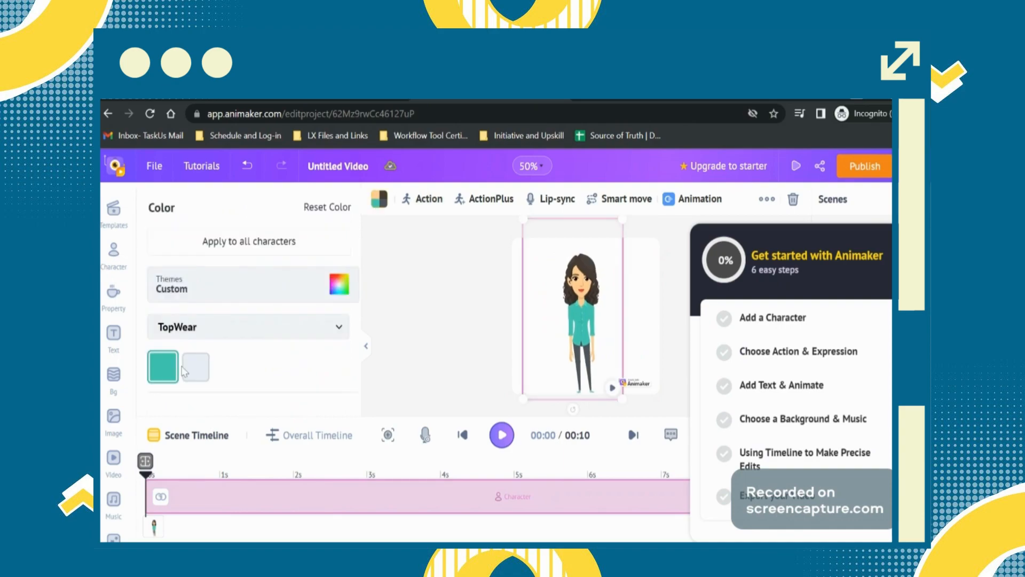
{"action": "left_click", "coordinate": [337, 291]}
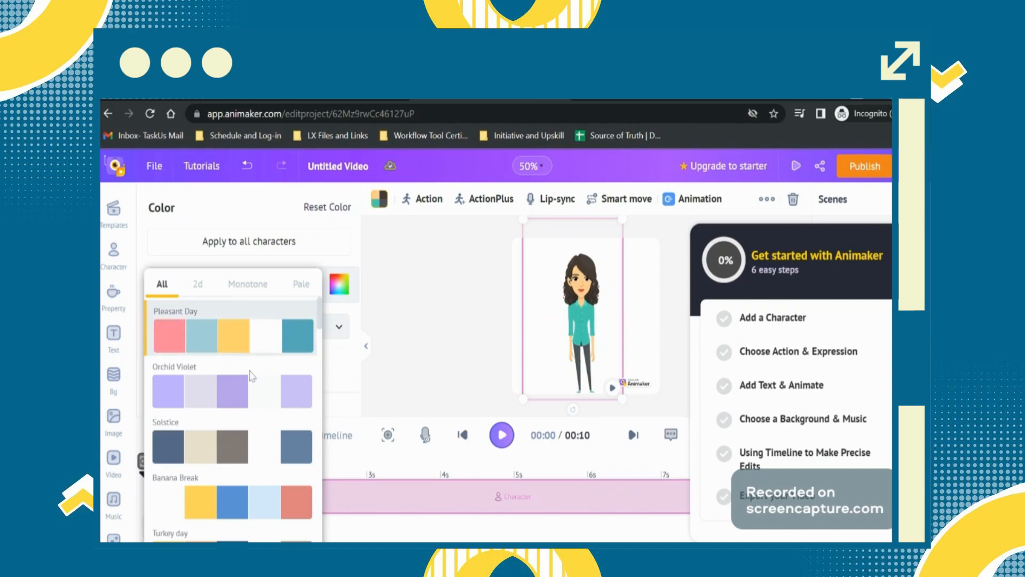
{"action": "scroll", "coordinate": [273, 407], "scroll_direction": "down", "scroll_amount": 1}
{"action": "left_click", "coordinate": [293, 379]}
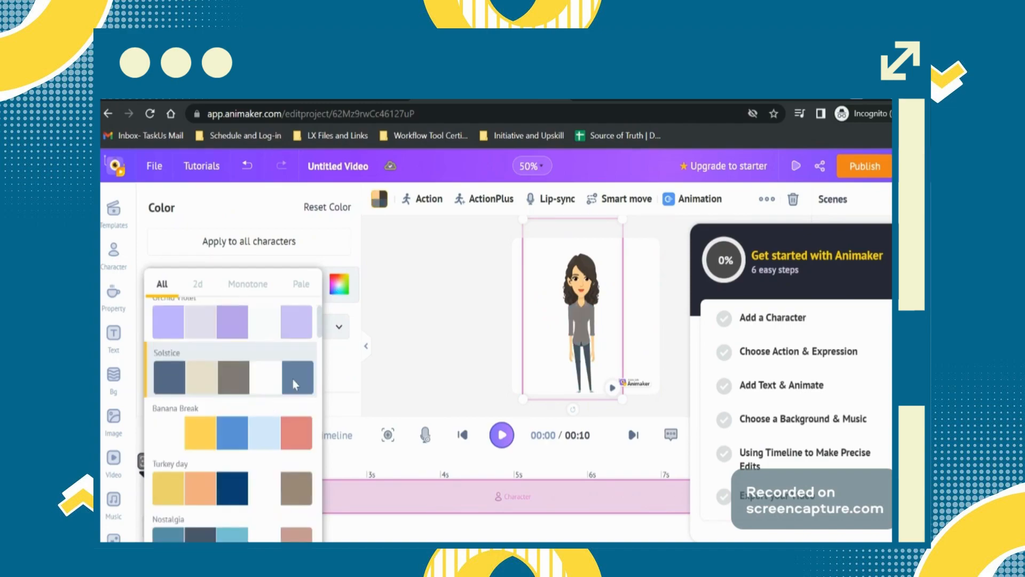
{"action": "left_click", "coordinate": [231, 434]}
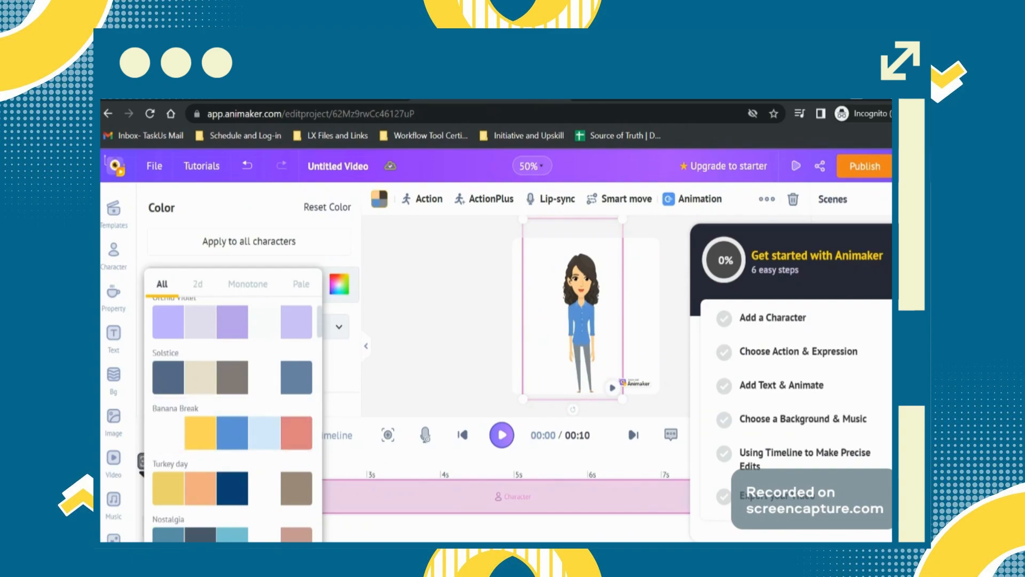
{"action": "scroll", "coordinate": [230, 421], "scroll_direction": "down", "scroll_amount": 1}
{"action": "left_click", "coordinate": [231, 422]}
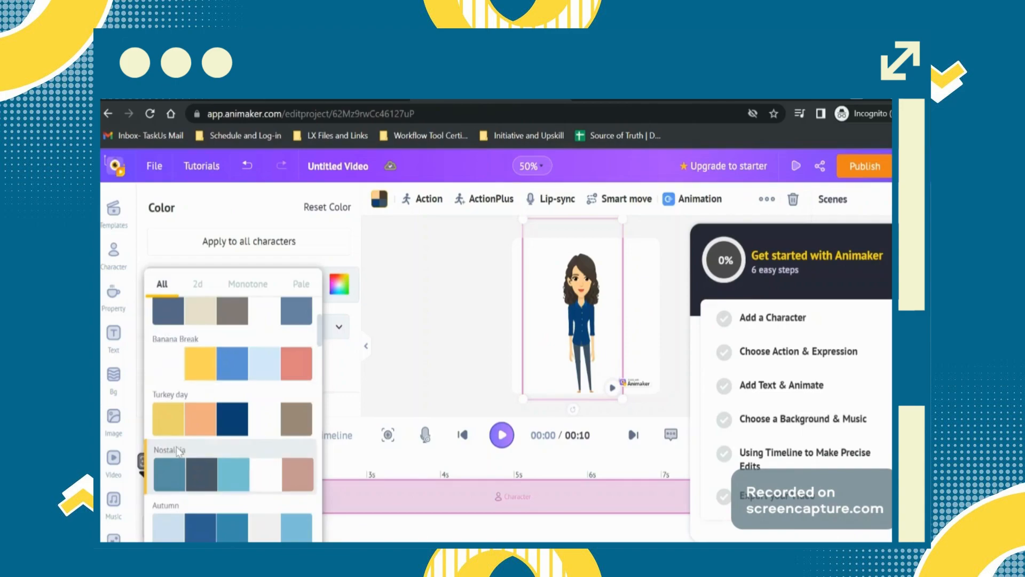
{"action": "scroll", "coordinate": [179, 451], "scroll_direction": "up", "scroll_amount": 2}
{"action": "left_click", "coordinate": [229, 329]}
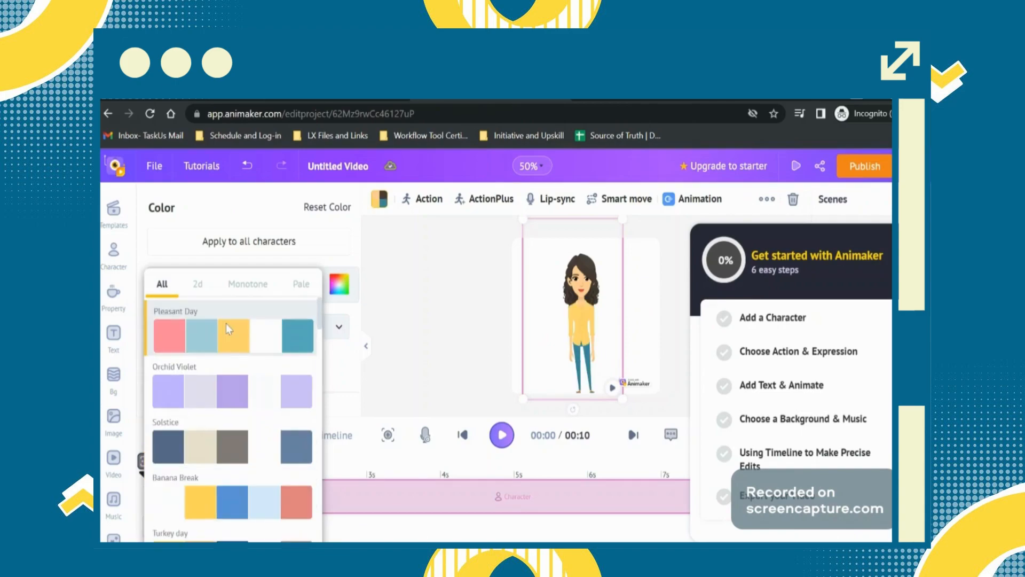
{"action": "left_click", "coordinate": [432, 292]}
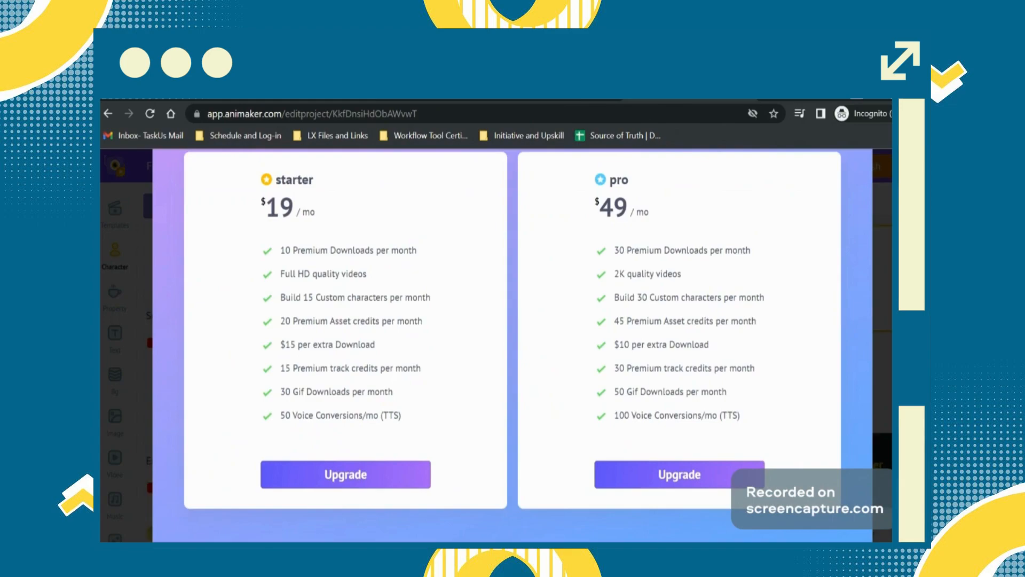
Step: Dismiss the upgrade plans, apply the Standing And Talking action to the woman in teal and move her back to the scene's centre
{"action": "key", "text": "Escape"}
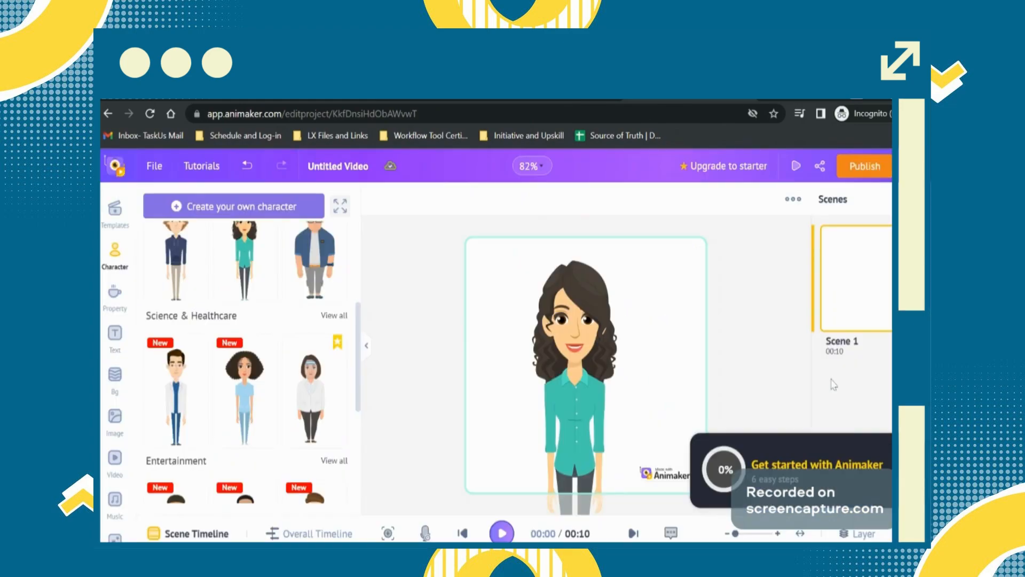
{"action": "scroll", "coordinate": [227, 367], "scroll_direction": "up", "scroll_amount": 3}
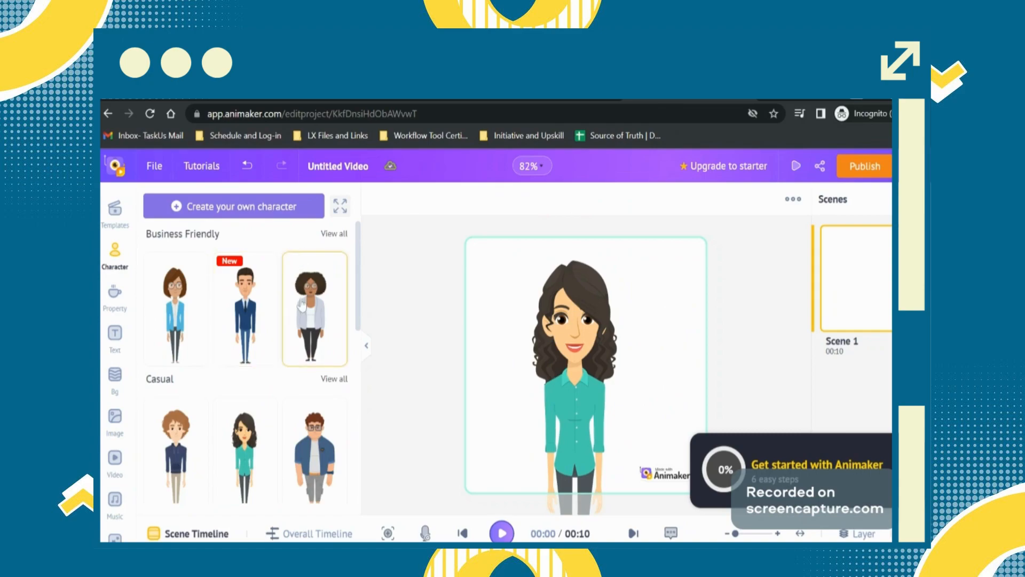
{"action": "scroll", "coordinate": [302, 306], "scroll_direction": "down", "scroll_amount": 3}
{"action": "scroll", "coordinate": [294, 324], "scroll_direction": "down", "scroll_amount": 5}
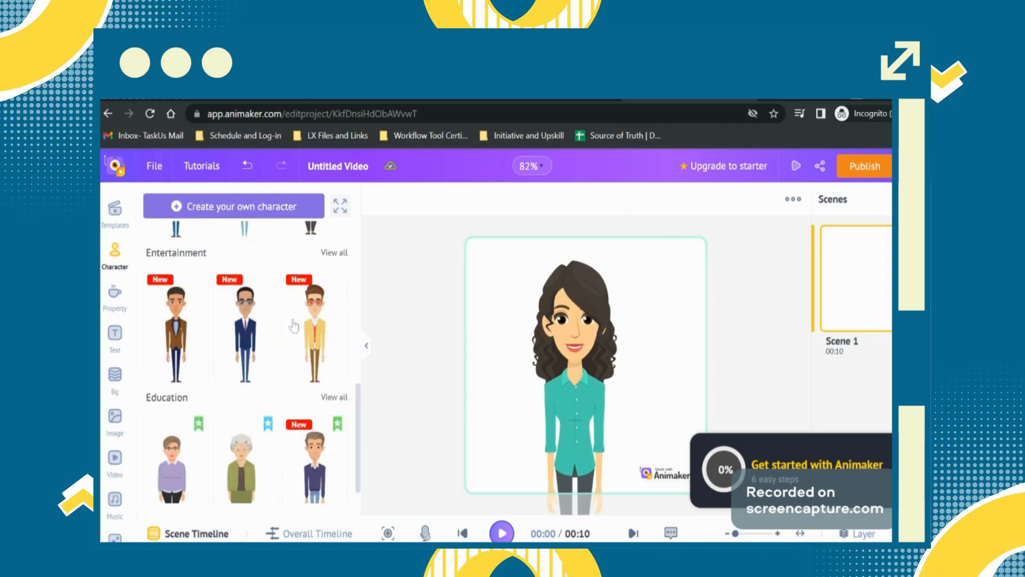
{"action": "left_click", "coordinate": [537, 326]}
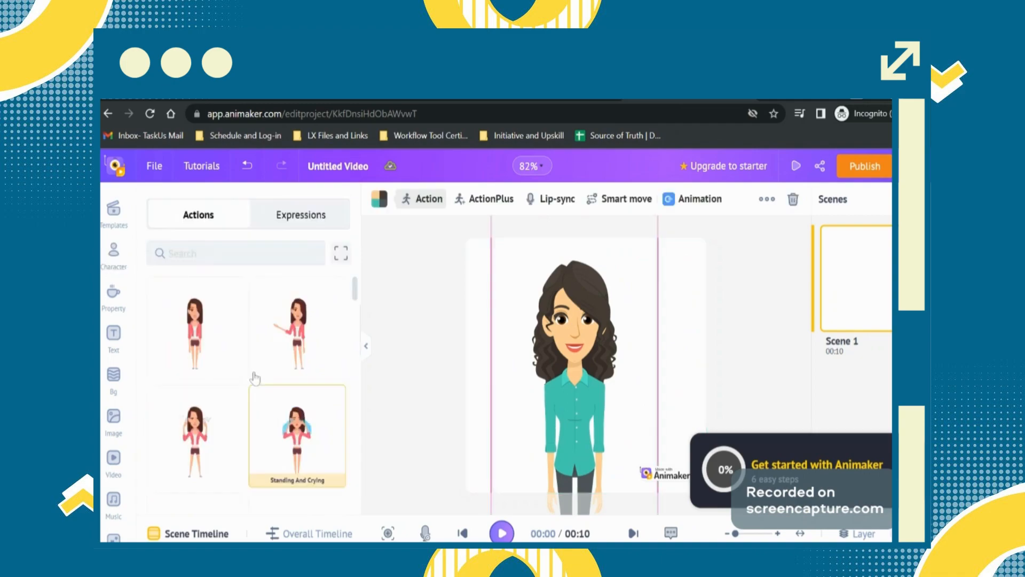
{"action": "left_click", "coordinate": [303, 341]}
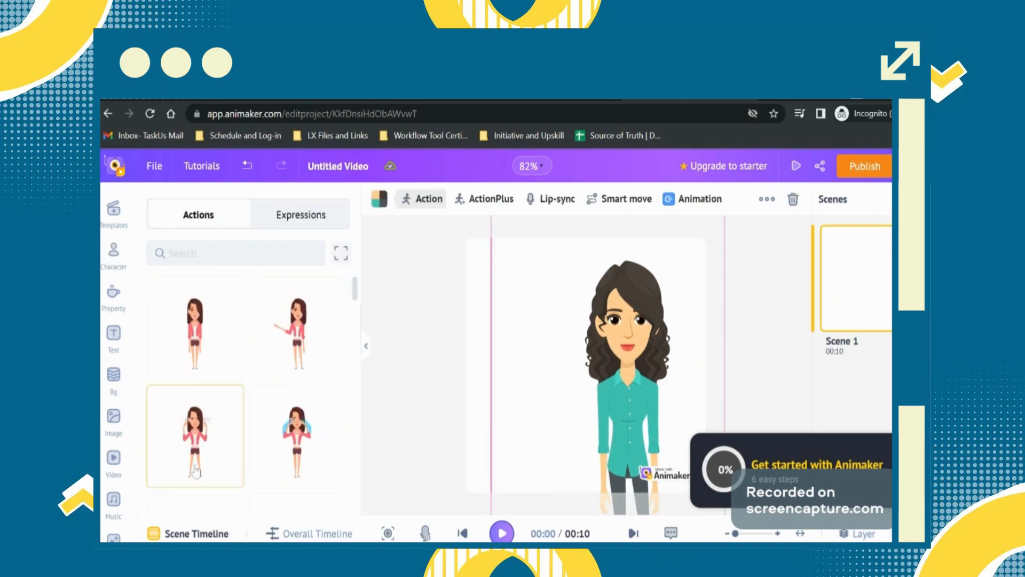
{"action": "left_click", "coordinate": [569, 400]}
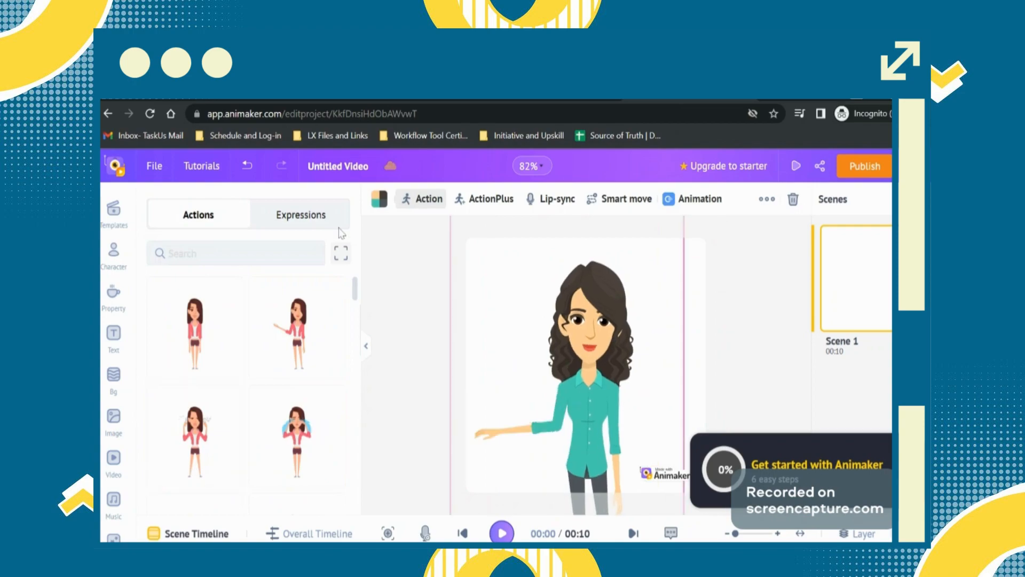
Step: Try several facial expressions on the character, including Un-impressed, and choose Happy
{"action": "left_click", "coordinate": [338, 227]}
{"action": "left_click", "coordinate": [259, 362]}
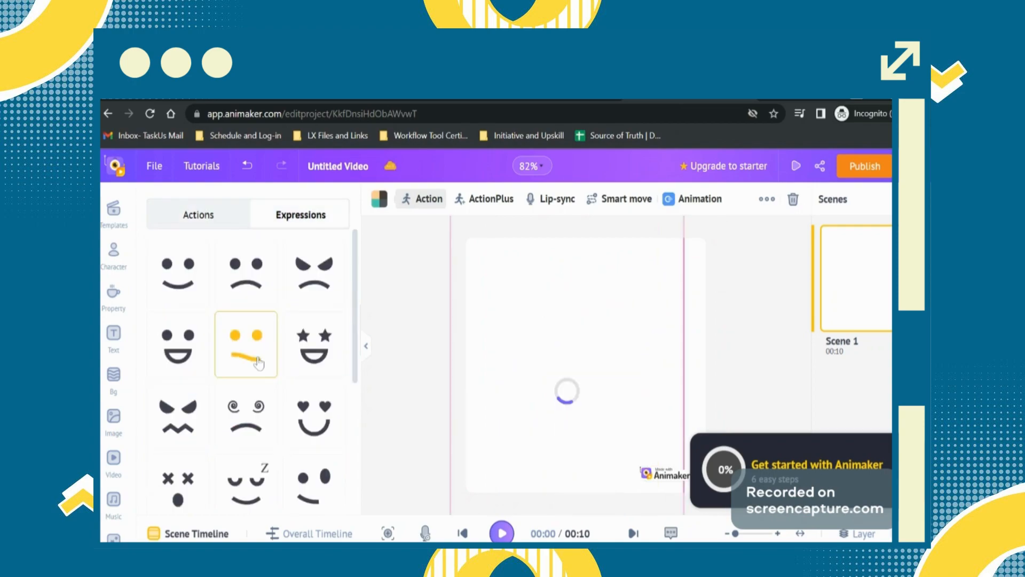
{"action": "left_click", "coordinate": [171, 441]}
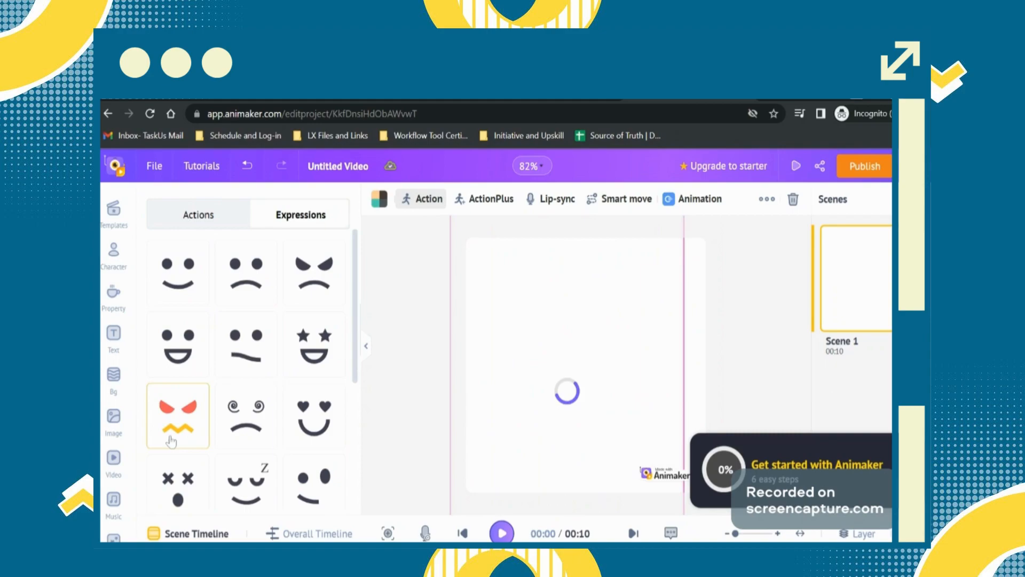
{"action": "left_click", "coordinate": [244, 356]}
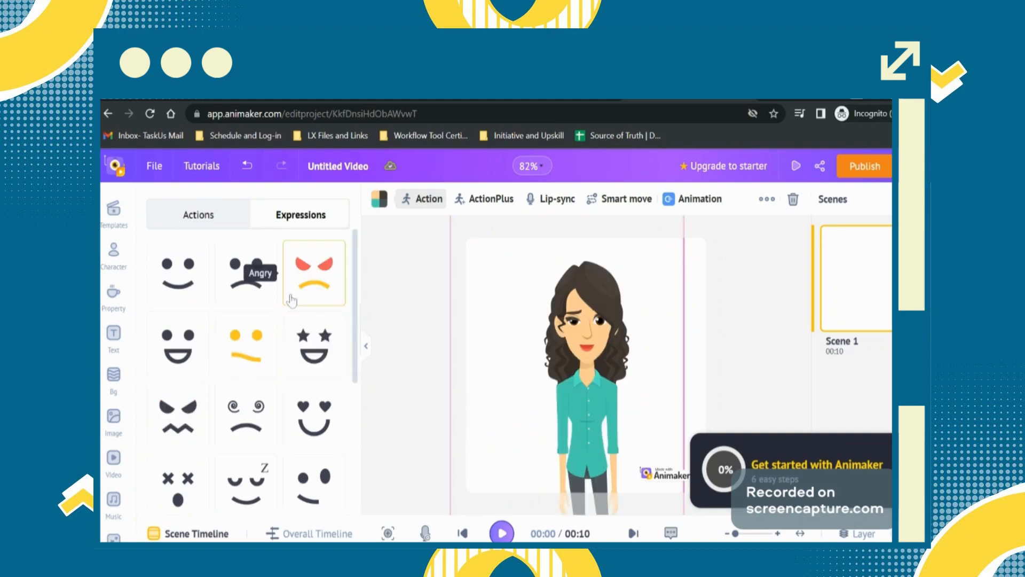
{"action": "left_click", "coordinate": [256, 423]}
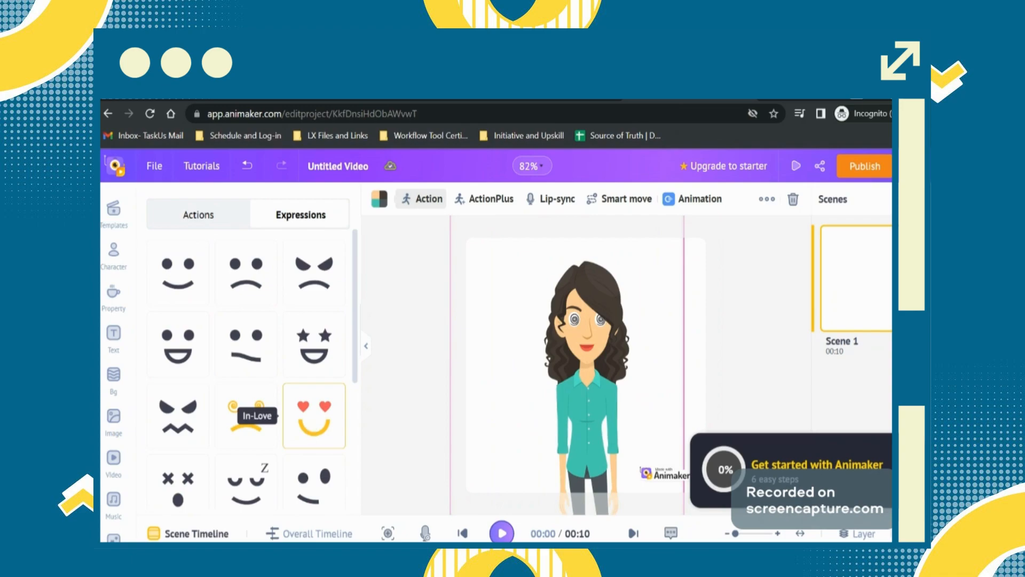
{"action": "left_click", "coordinate": [197, 297]}
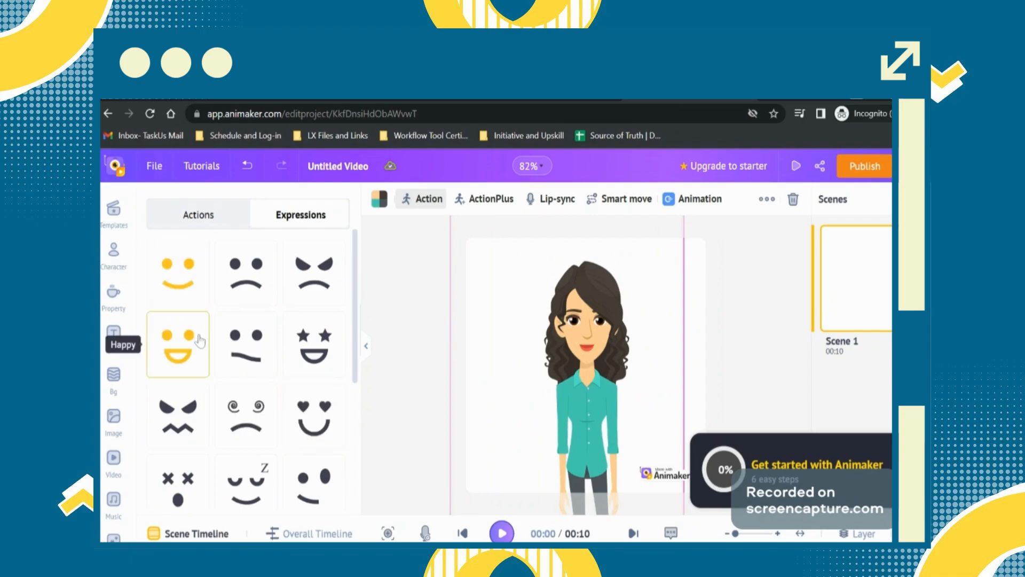
{"action": "left_click", "coordinate": [200, 342]}
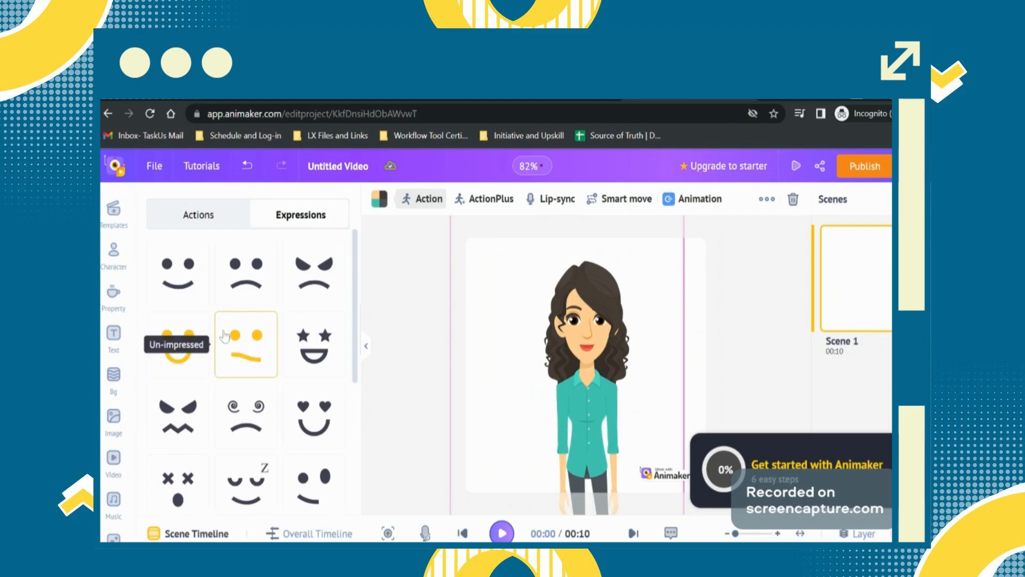
Step: Shorten the character's clip in the scene timeline to about 7 seconds and open the publishing options
{"action": "left_click", "coordinate": [207, 219]}
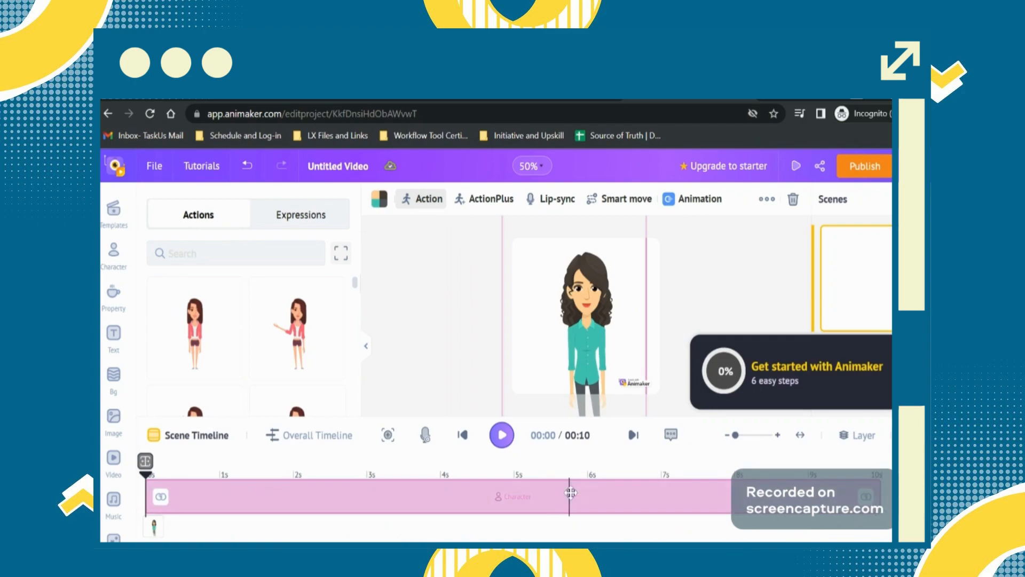
{"action": "left_click_drag", "start_coordinate": [879, 495], "coordinate": [570, 493]}
{"action": "left_click_drag", "start_coordinate": [658, 496], "coordinate": [666, 497]}
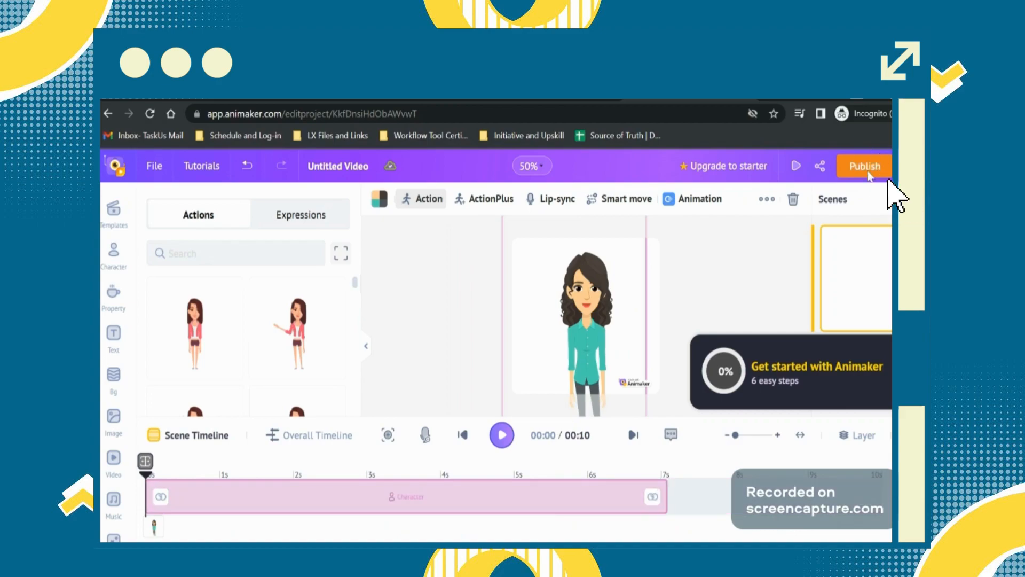
{"action": "left_click", "coordinate": [868, 169]}
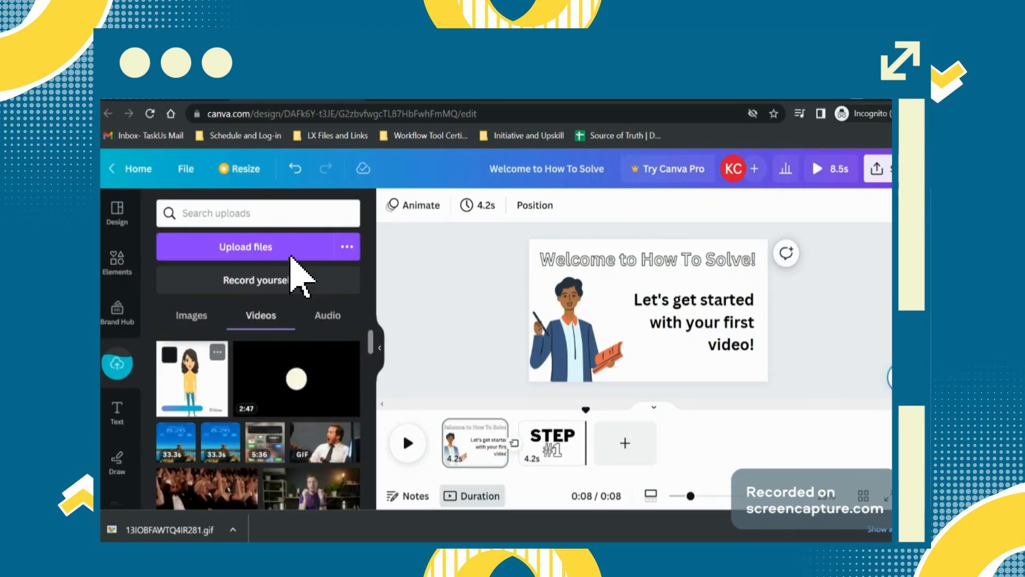
Step: Switch to Canva and replace the man illustration on the first page with the enlarged character GIF beside the text
{"action": "left_click", "coordinate": [557, 368]}
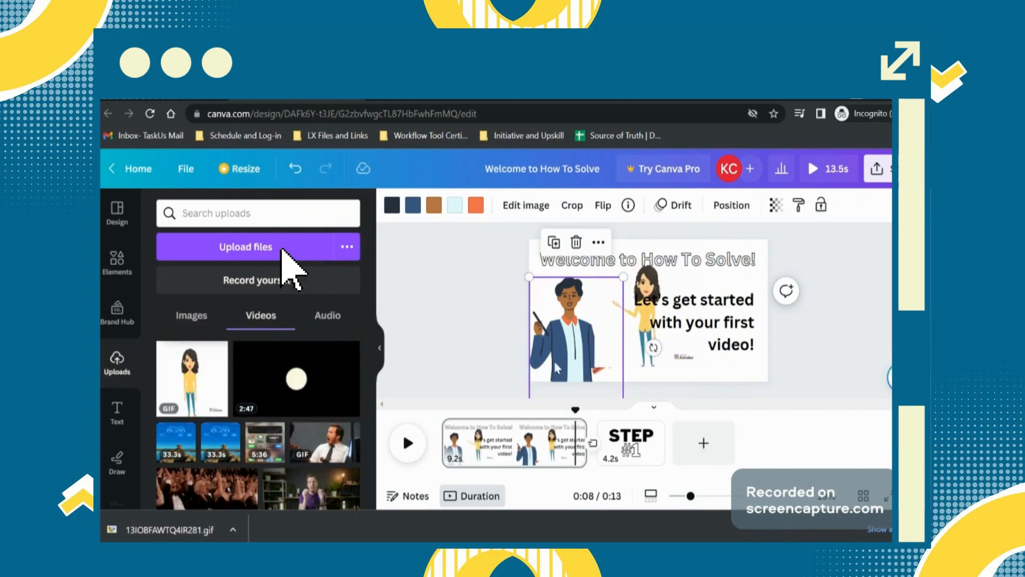
{"action": "key", "text": "Delete"}
{"action": "left_click", "coordinate": [644, 353]}
{"action": "left_click_drag", "start_coordinate": [594, 364], "coordinate": [566, 357]}
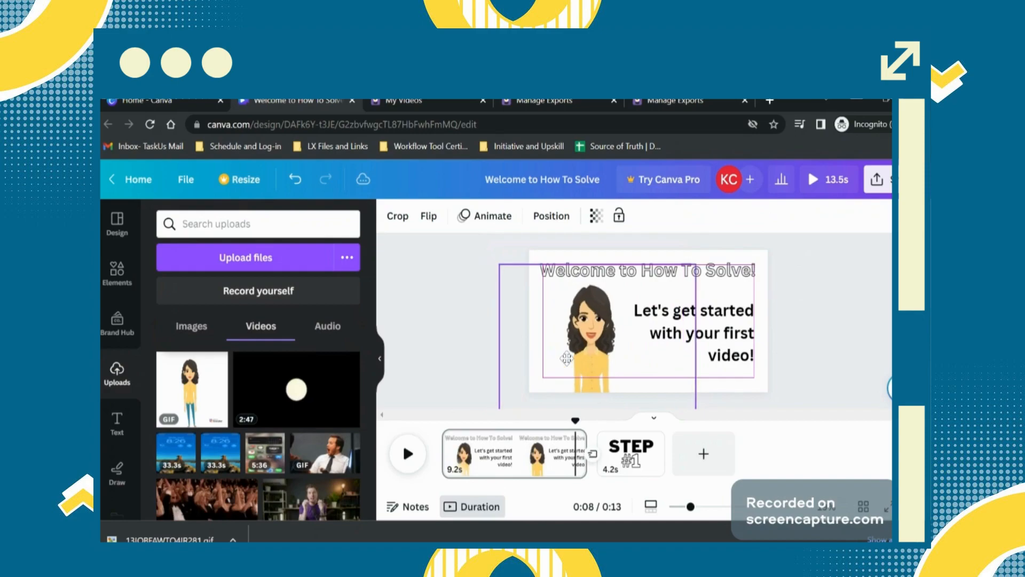
Step: Try the character flipped horizontally beside the first page's text, and flip her back to her original direction
{"action": "left_click", "coordinate": [428, 216]}
{"action": "left_click", "coordinate": [450, 251]}
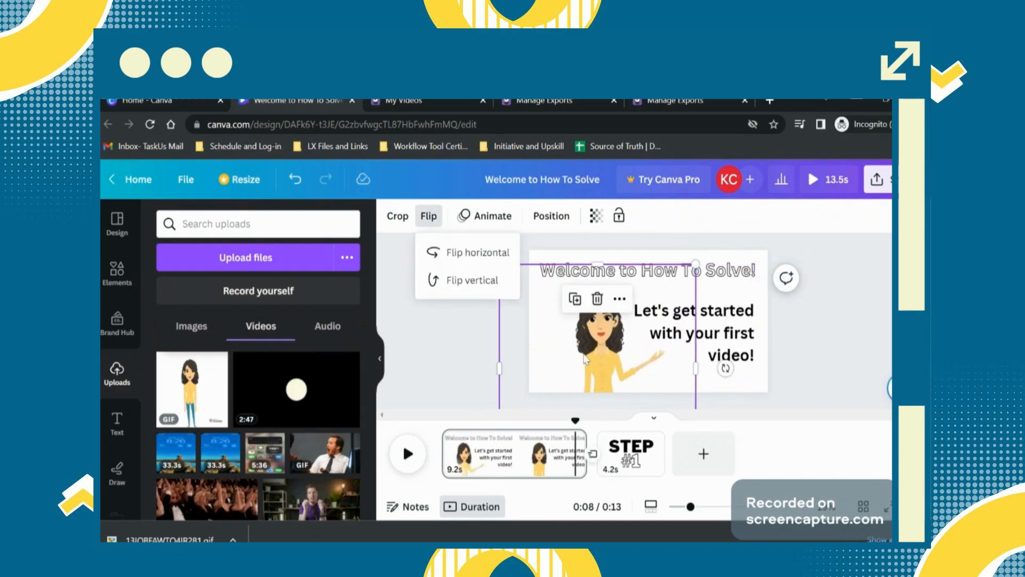
{"action": "left_click_drag", "start_coordinate": [585, 359], "coordinate": [559, 344]}
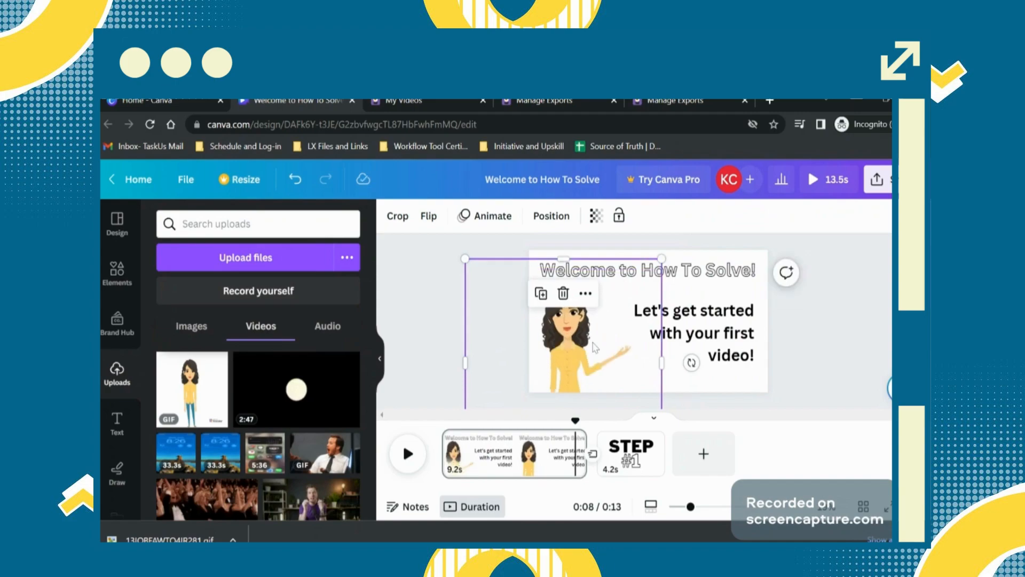
{"action": "left_click_drag", "start_coordinate": [559, 344], "coordinate": [598, 342]}
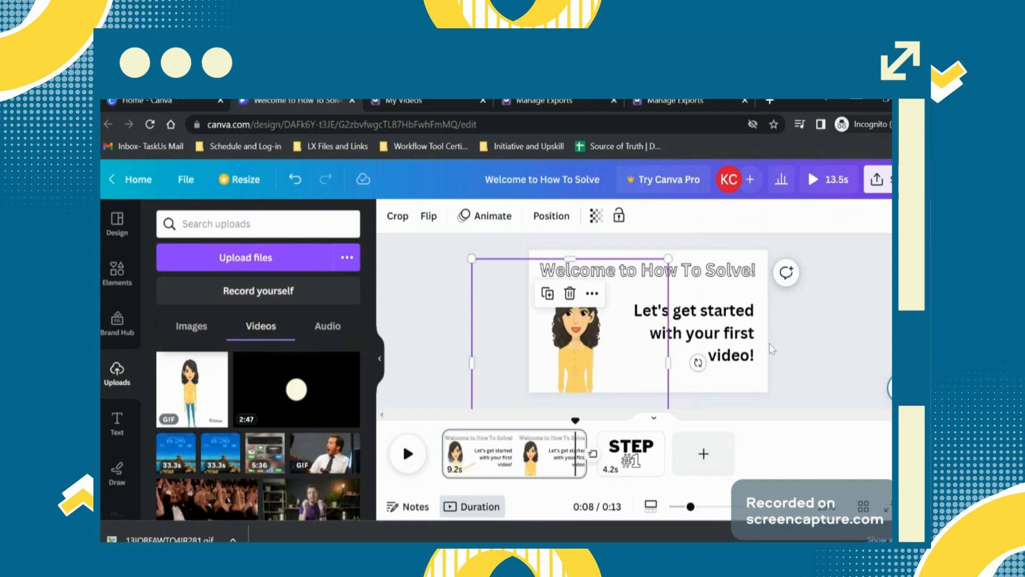
{"action": "left_click", "coordinate": [745, 346]}
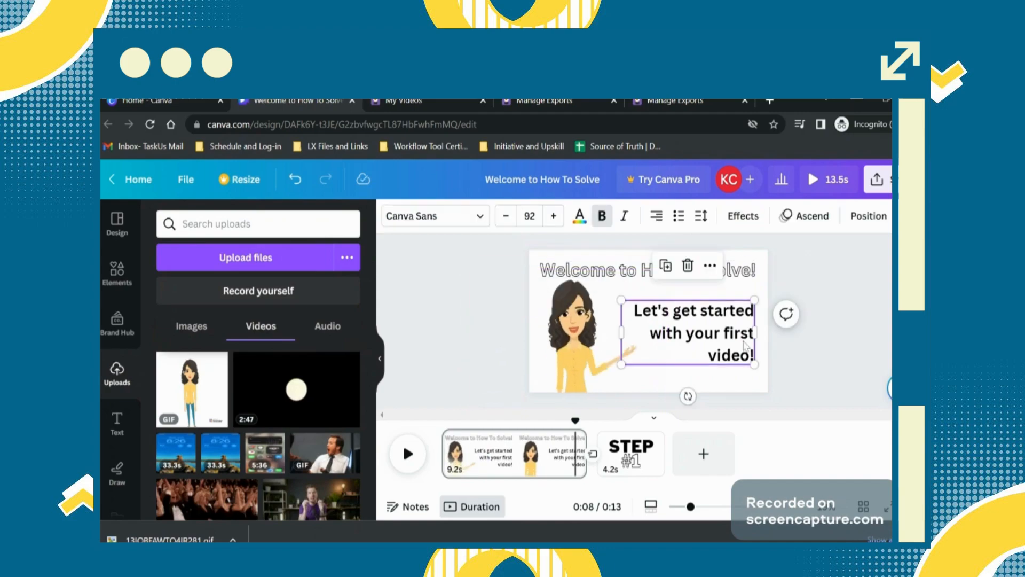
{"action": "left_click", "coordinate": [577, 360]}
{"action": "left_click", "coordinate": [427, 219]}
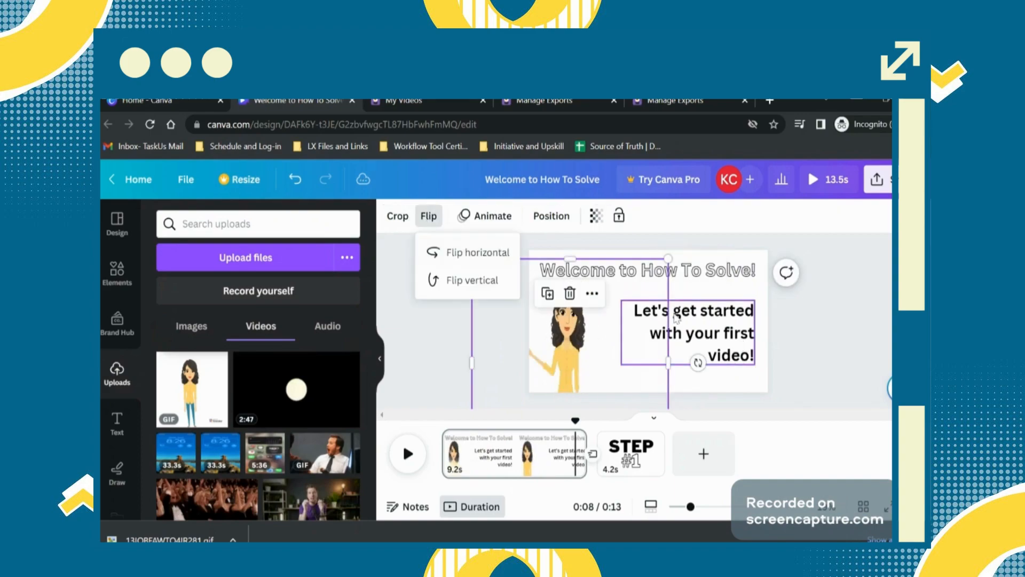
Step: Swap the first page's layout, with the character on the right and "Let's get started with your first video!" justified on the left
{"action": "left_click_drag", "start_coordinate": [676, 317], "coordinate": [717, 386]}
{"action": "left_click", "coordinate": [609, 336]}
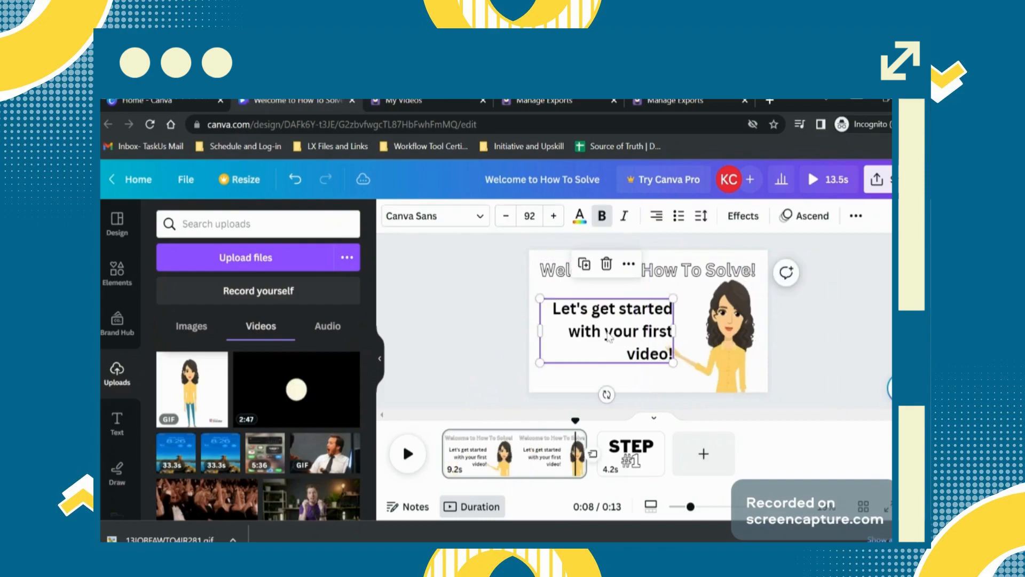
{"action": "left_click", "coordinate": [656, 217]}
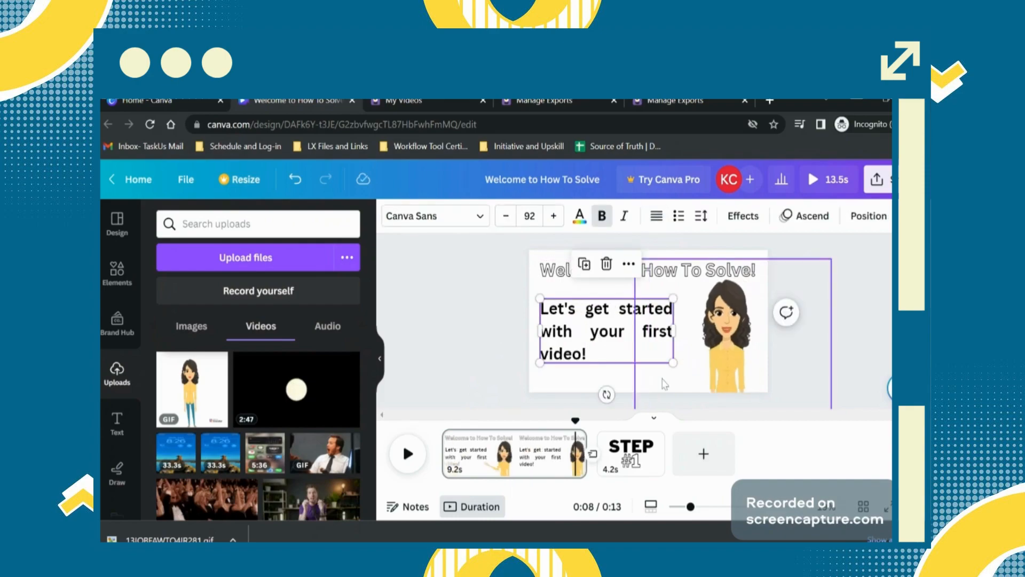
Step: Slightly enlarge the "Let's get started with your first video!" text box and nudge the "Welcome to How To Solve!" title left
{"action": "mouse_move", "coordinate": [673, 363]}
{"action": "left_mouse_down"}
{"action": "mouse_move", "coordinate": [689, 383]}
{"action": "mouse_move", "coordinate": [661, 376]}
{"action": "mouse_move", "coordinate": [673, 363]}
{"action": "mouse_move", "coordinate": [662, 332]}
{"action": "mouse_move", "coordinate": [677, 371]}
{"action": "left_mouse_up"}
{"action": "left_click", "coordinate": [795, 365]}
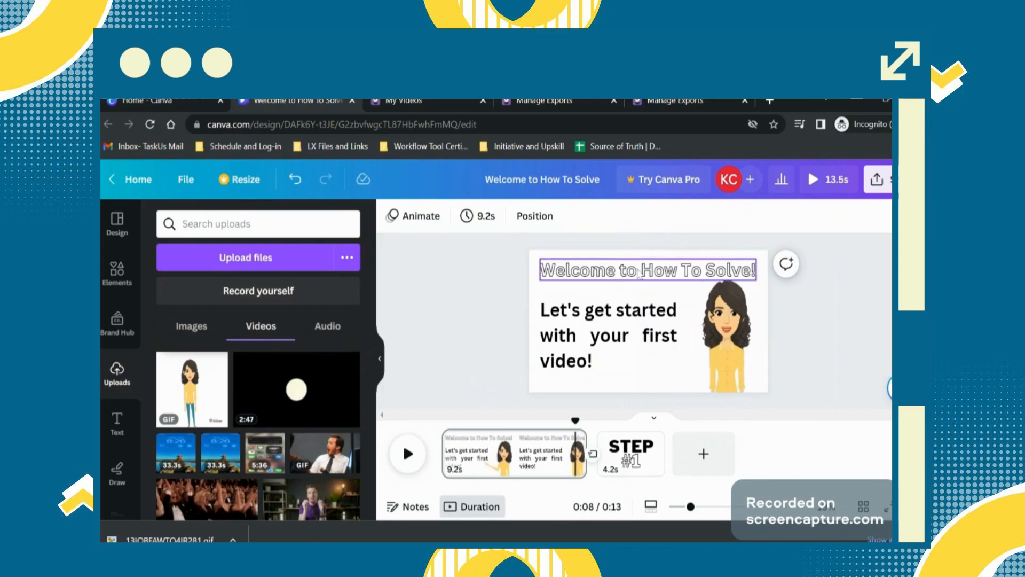
{"action": "left_click", "coordinate": [634, 268]}
{"action": "left_click", "coordinate": [809, 328]}
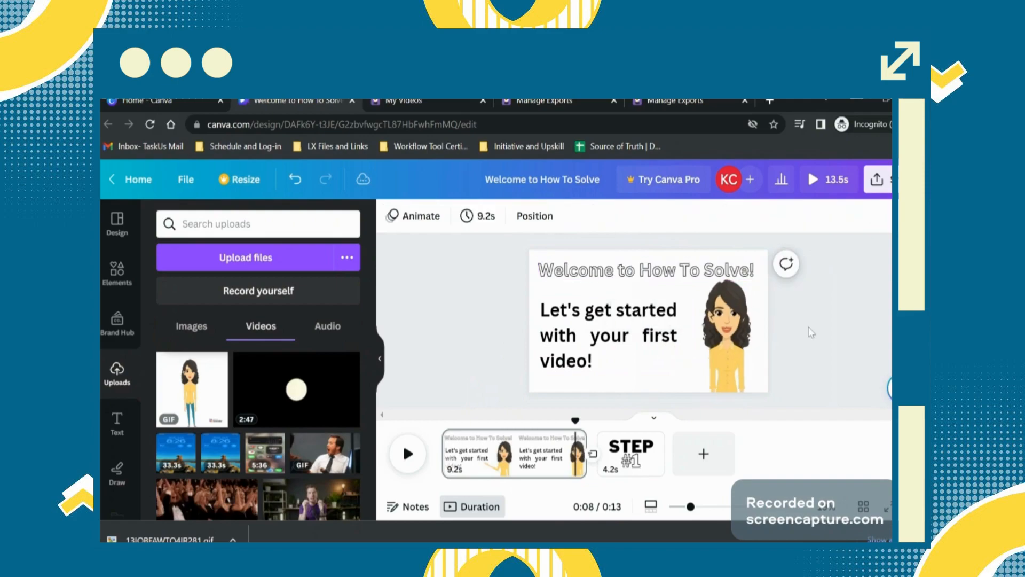
Step: Play the video from the start of the first page and shorten that page to 3.7 seconds
{"action": "left_click", "coordinate": [441, 456]}
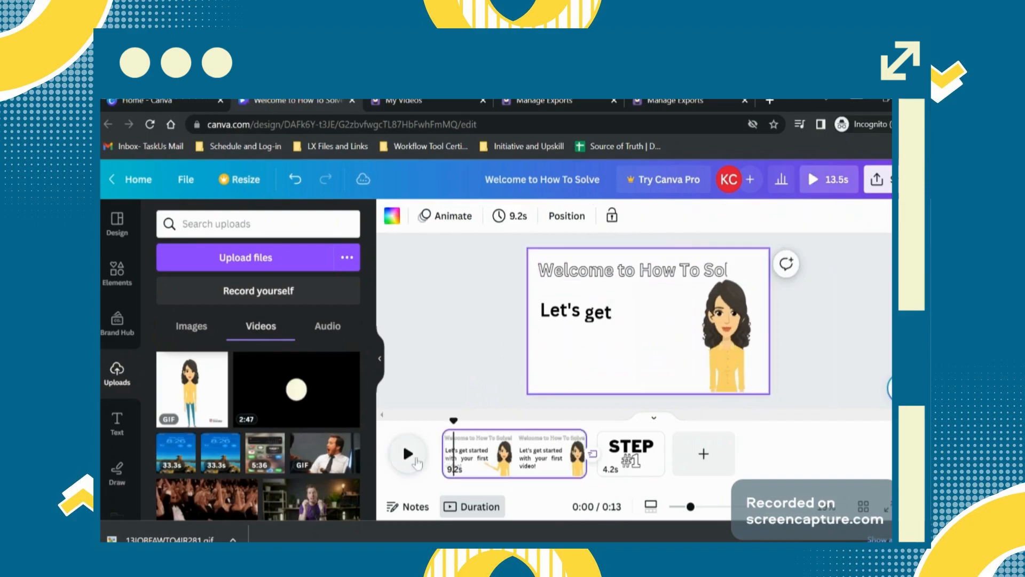
{"action": "left_click", "coordinate": [409, 454]}
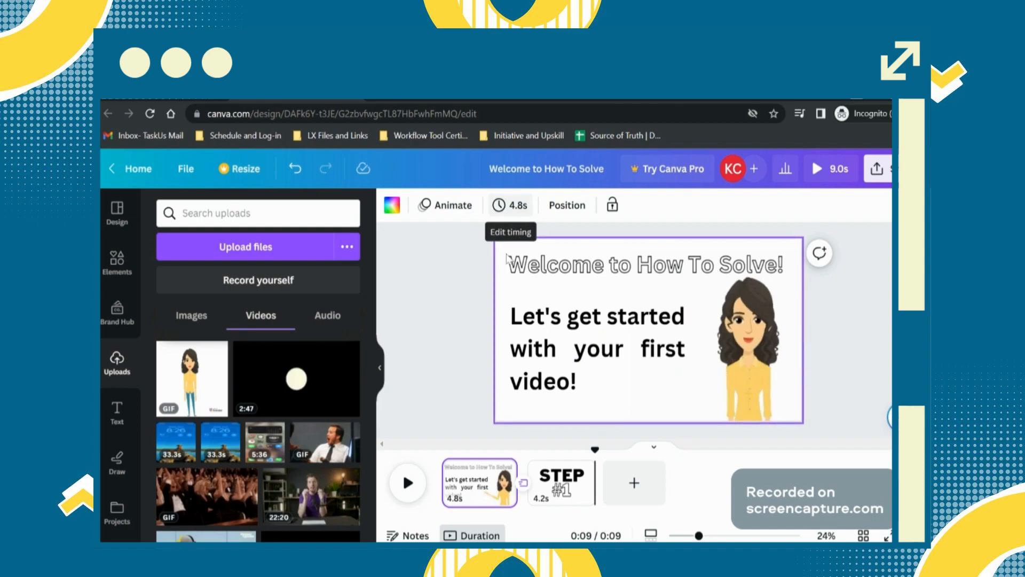
{"action": "left_click", "coordinate": [746, 351]}
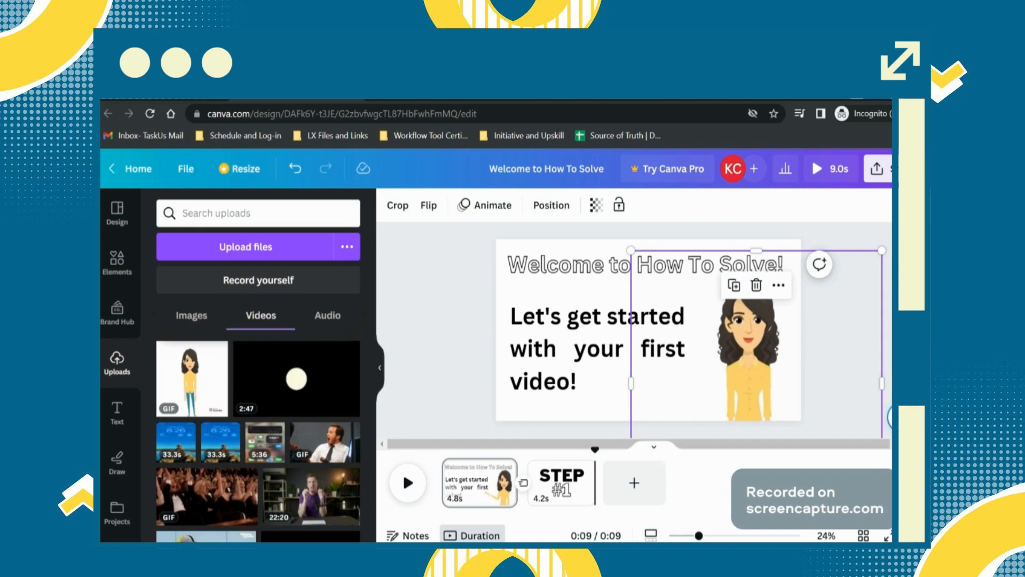
Step: Search the elements library for "chill"
{"action": "left_click", "coordinate": [118, 261]}
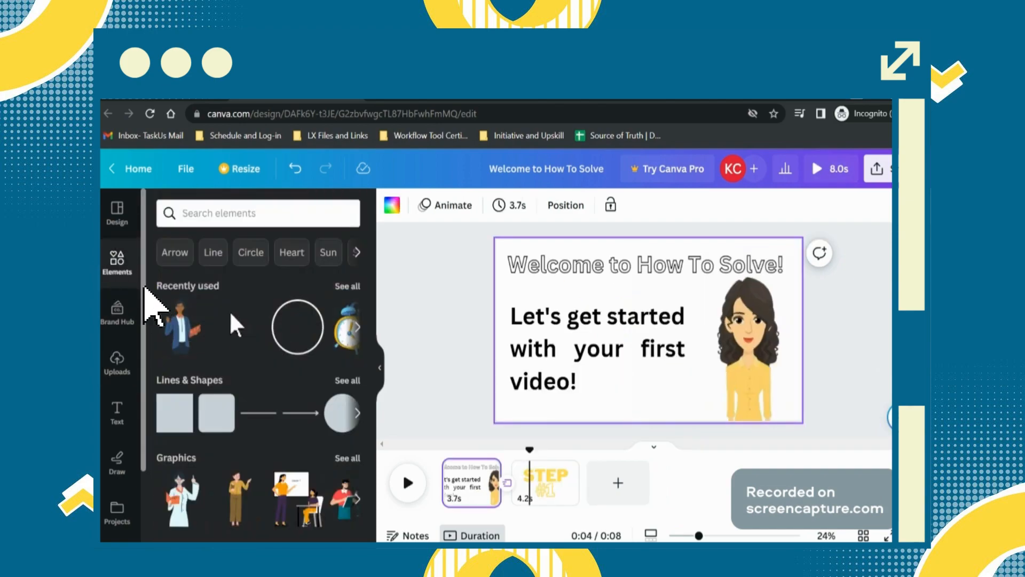
{"action": "left_click", "coordinate": [258, 212]}
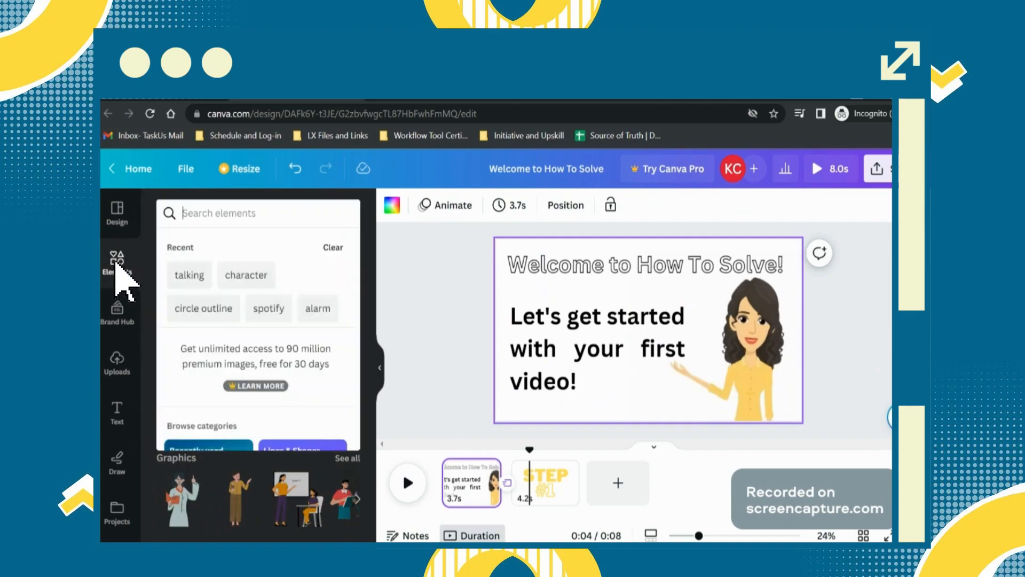
{"action": "type", "text": "chi"}
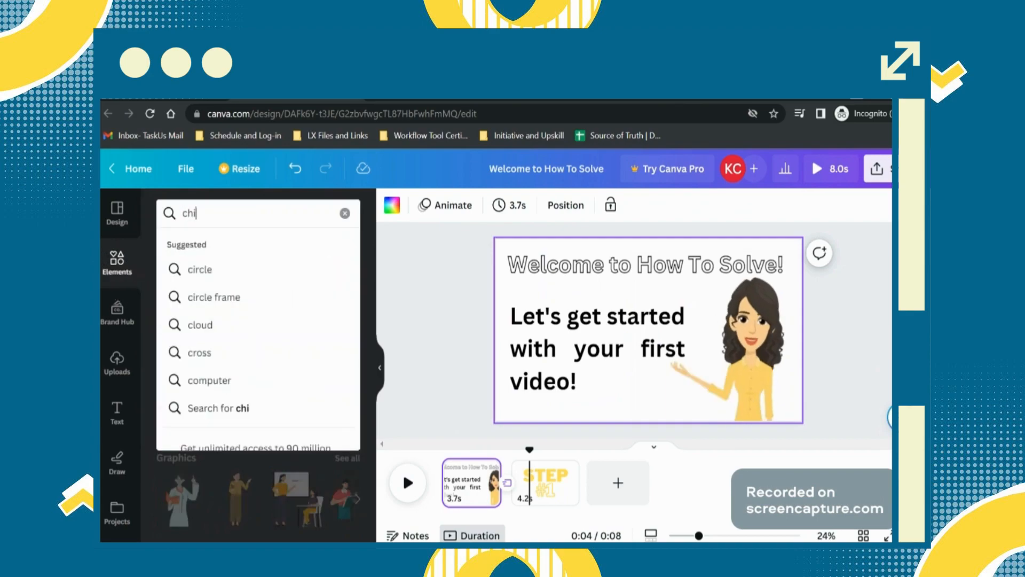
{"action": "type", "text": "ll"}
{"action": "key", "text": "Return"}
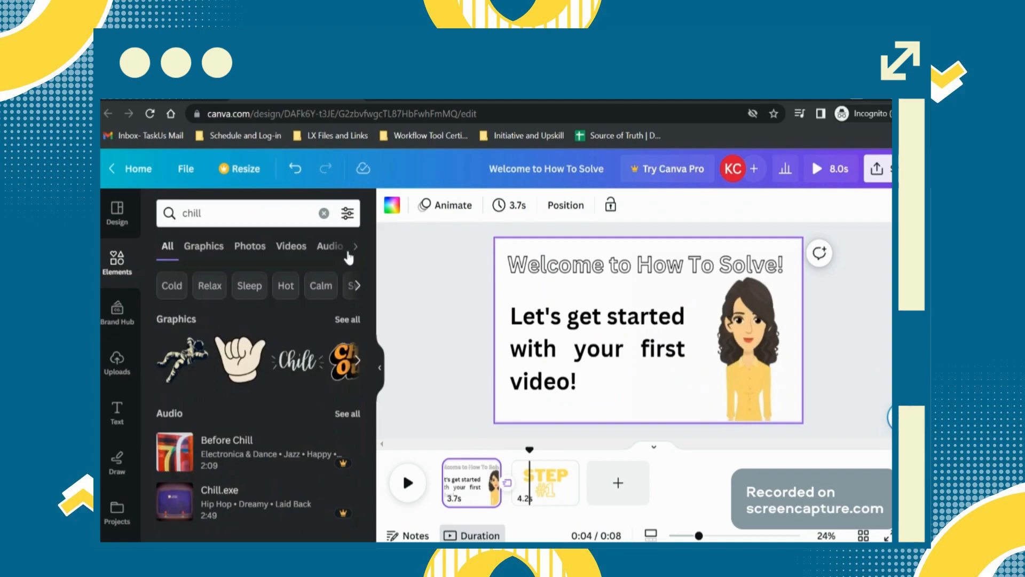
Step: Show only the audio results for the chill search and browse the tracks, returning to Before Chill
{"action": "left_click", "coordinate": [355, 249]}
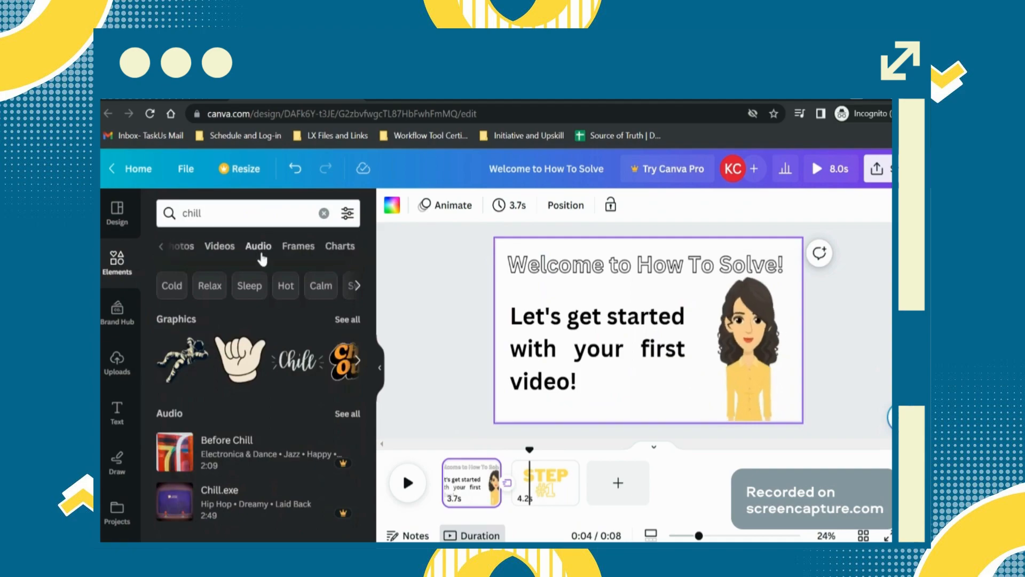
{"action": "left_click", "coordinate": [258, 247]}
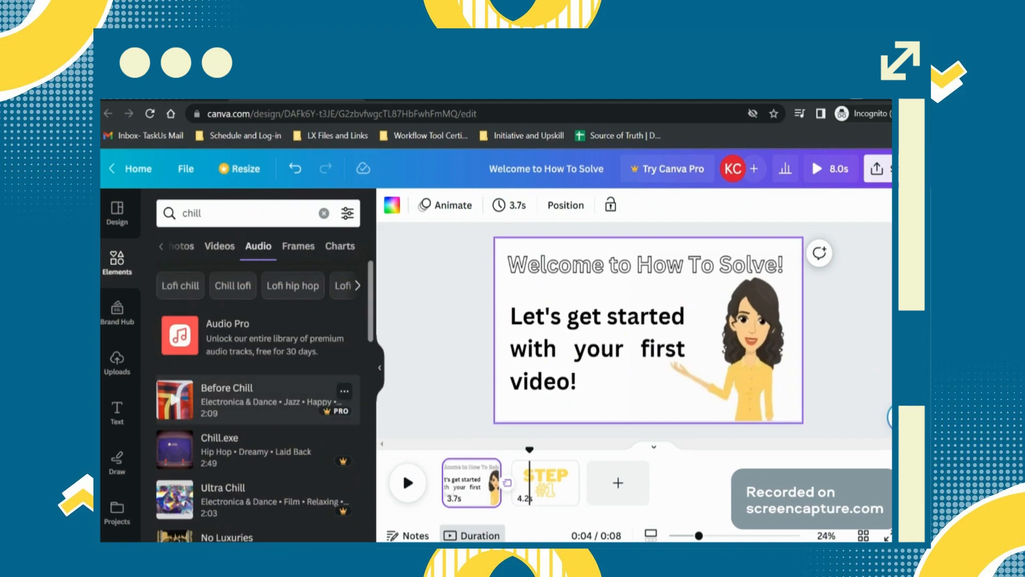
{"action": "scroll", "coordinate": [252, 409], "scroll_direction": "down", "scroll_amount": 5}
{"action": "scroll", "coordinate": [252, 406], "scroll_direction": "down", "scroll_amount": 4}
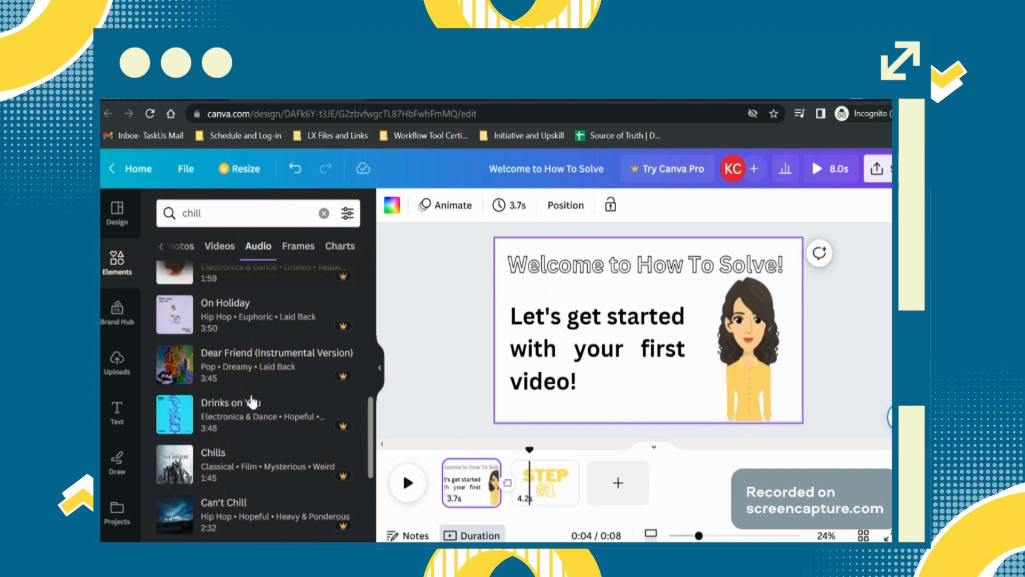
{"action": "scroll", "coordinate": [175, 335], "scroll_direction": "up", "scroll_amount": 10}
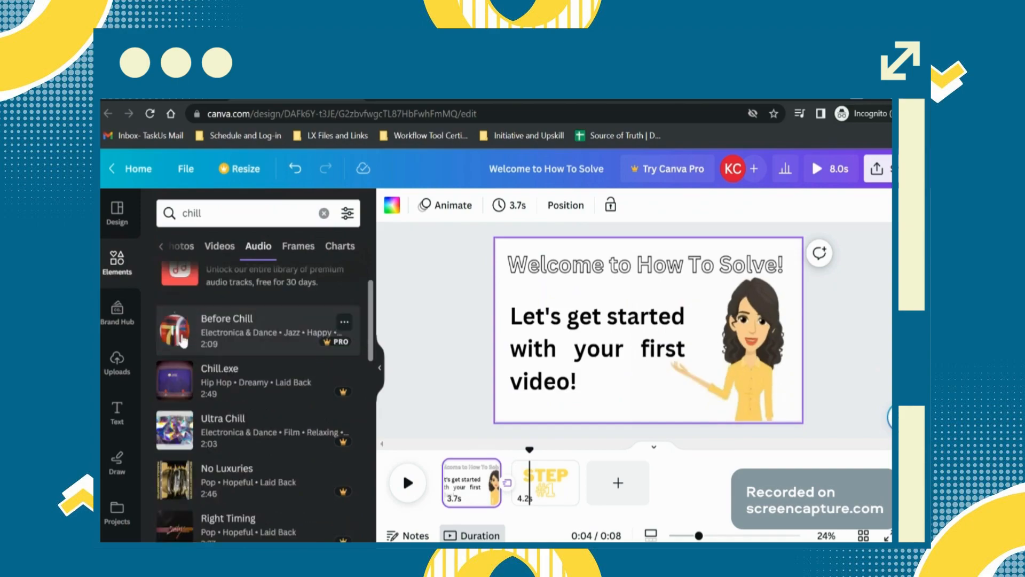